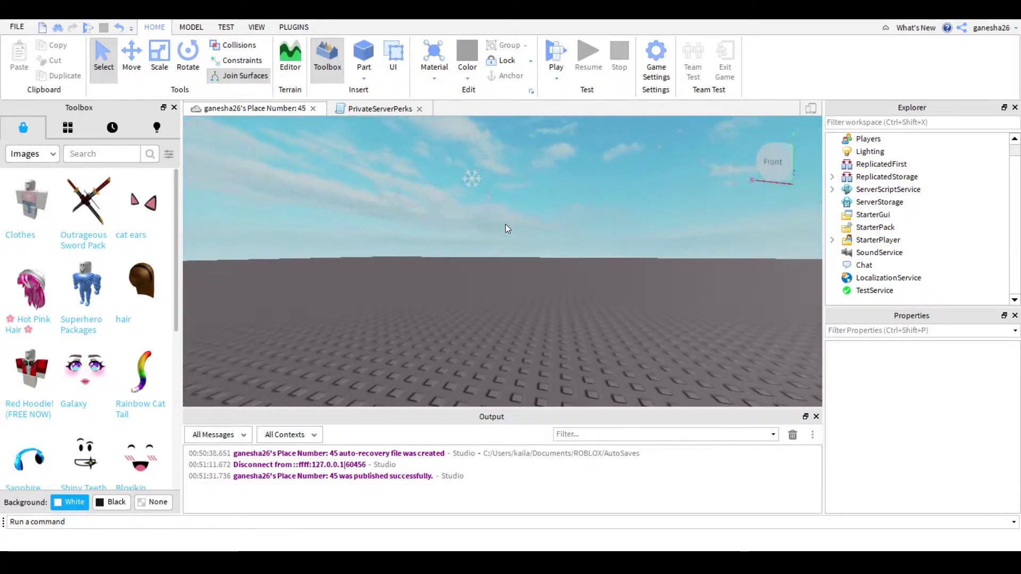
# - Move and orbit the viewport camera around the empty baseplate
pyautogui.press('d')
pyautogui.press('d')
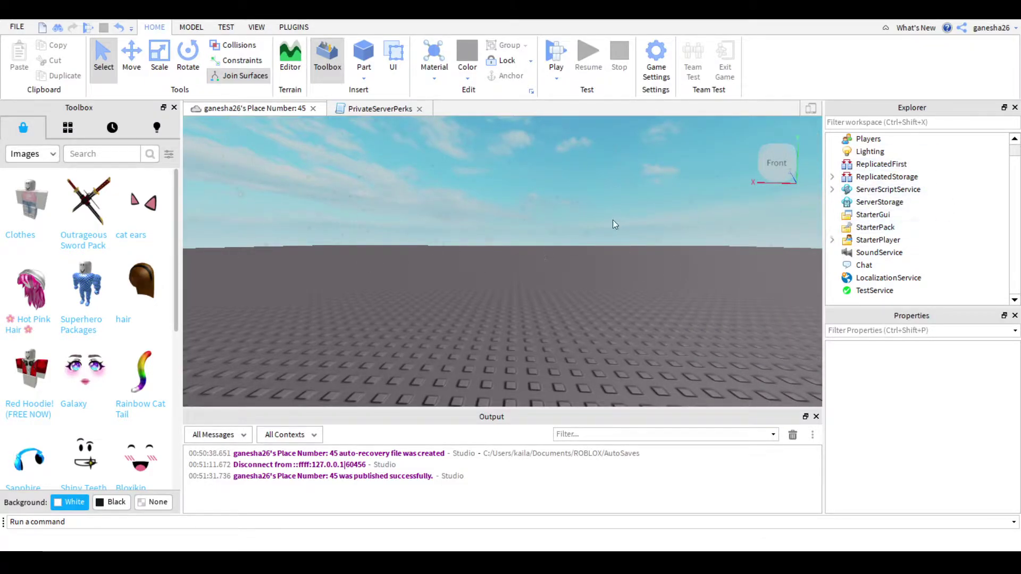
pyautogui.moveTo(614, 224); pyautogui.dragTo(643, 269, button='right')
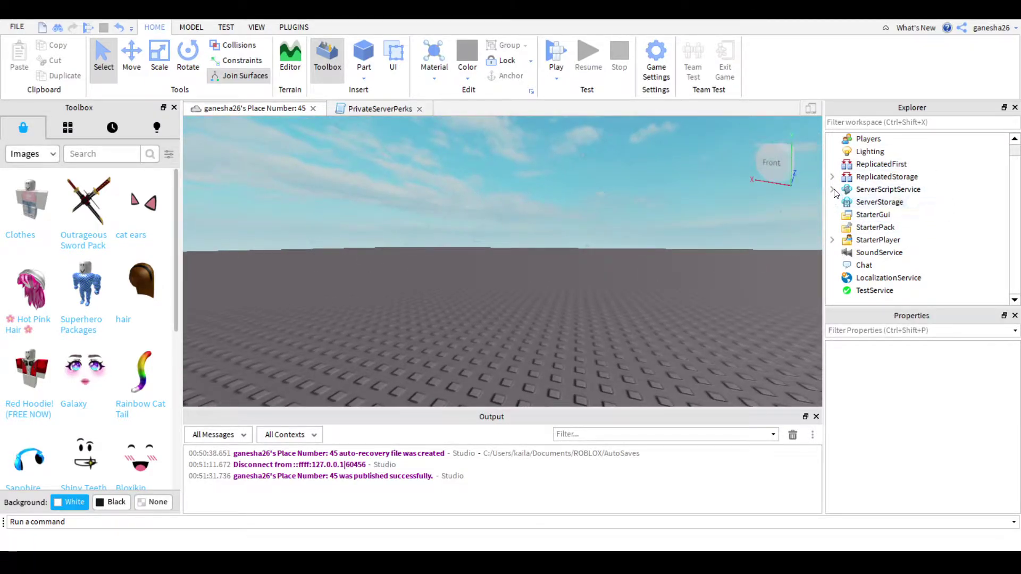
# - Insert a ScreenGui containing a Frame under StarterGui and drag the frame toward center
pyautogui.click(873, 215)
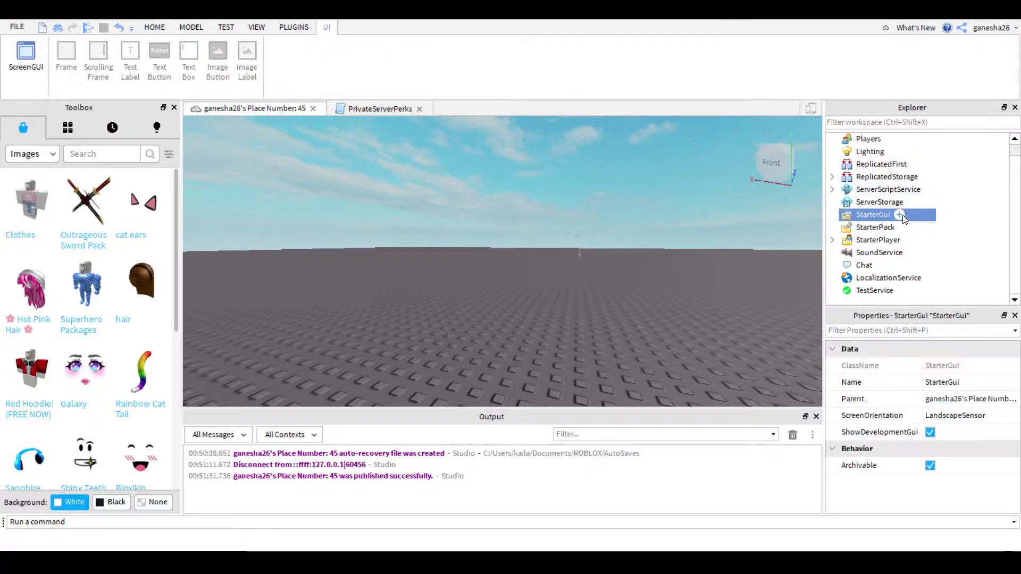
pyautogui.click(899, 216)
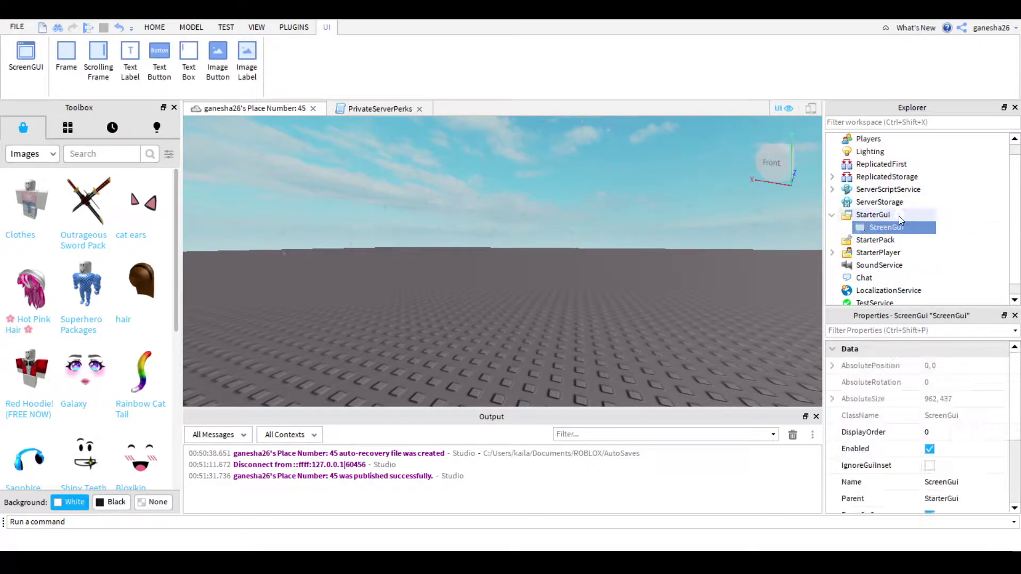
pyautogui.moveTo(886, 227)
pyautogui.click(912, 229)
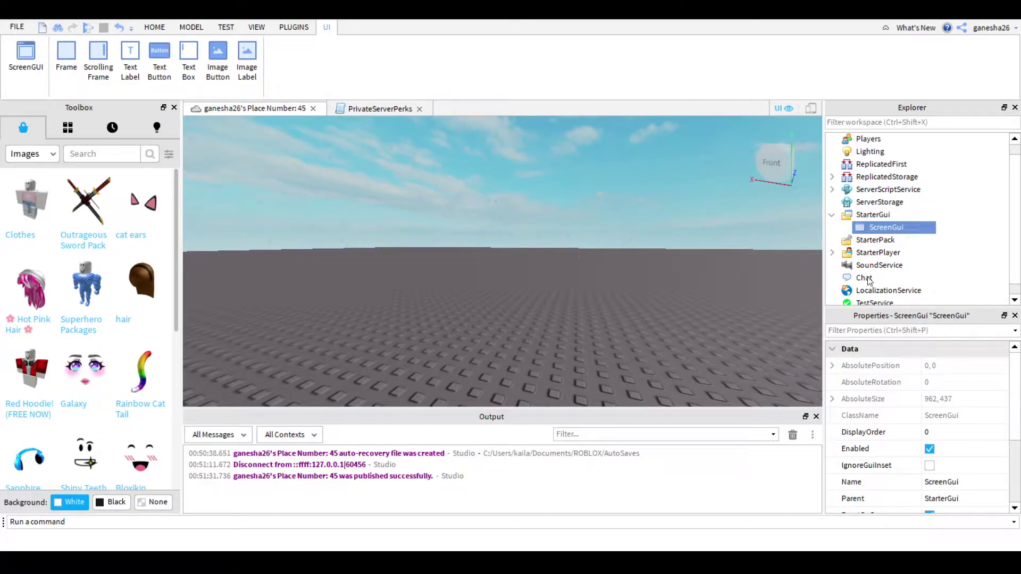
pyautogui.click(868, 283)
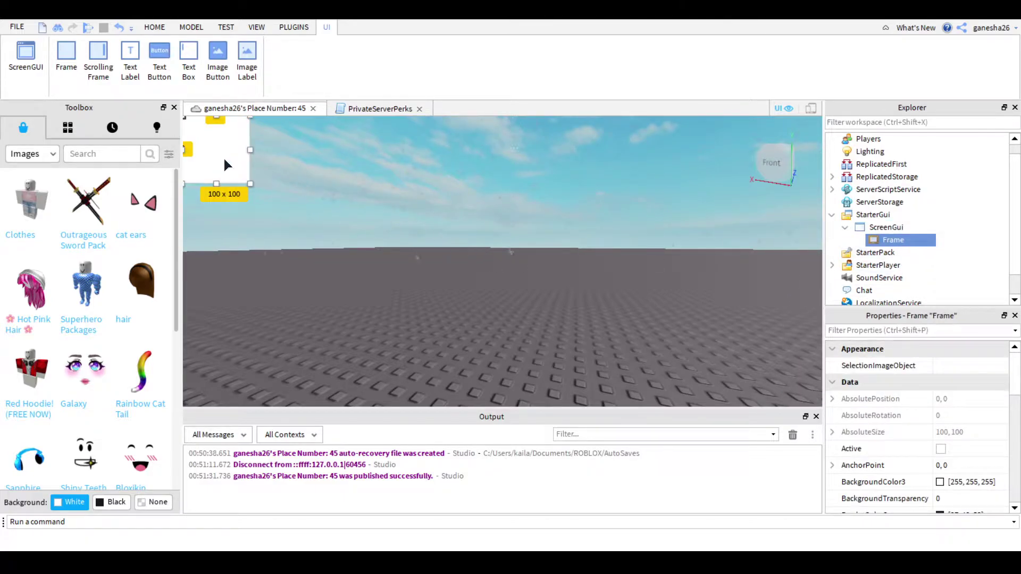
pyautogui.moveTo(225, 163); pyautogui.dragTo(503, 264)
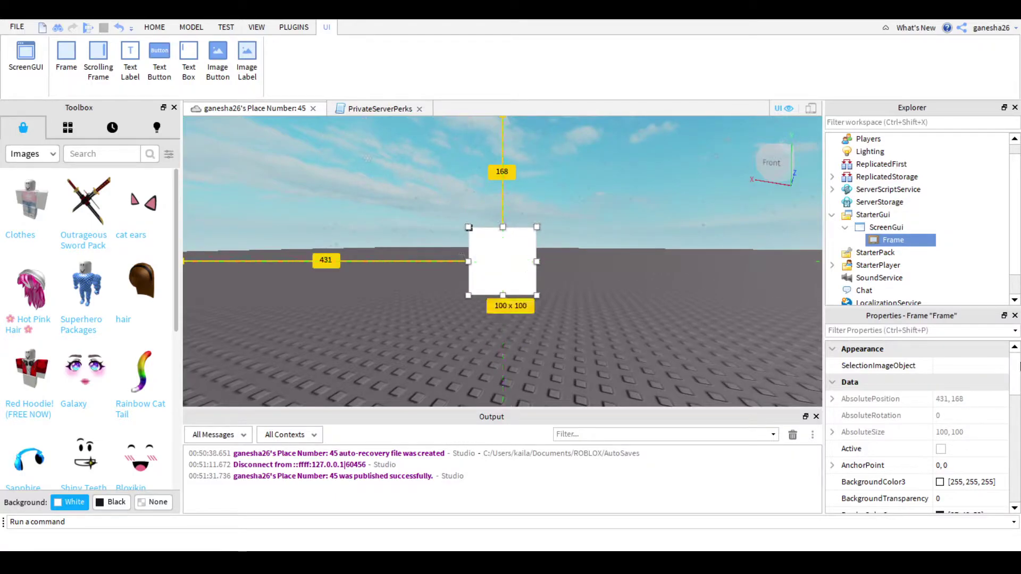
pyautogui.scroll(-3, 958, 480)
pyautogui.scroll(-3, 959, 479)
pyautogui.scroll(-2, 957, 479)
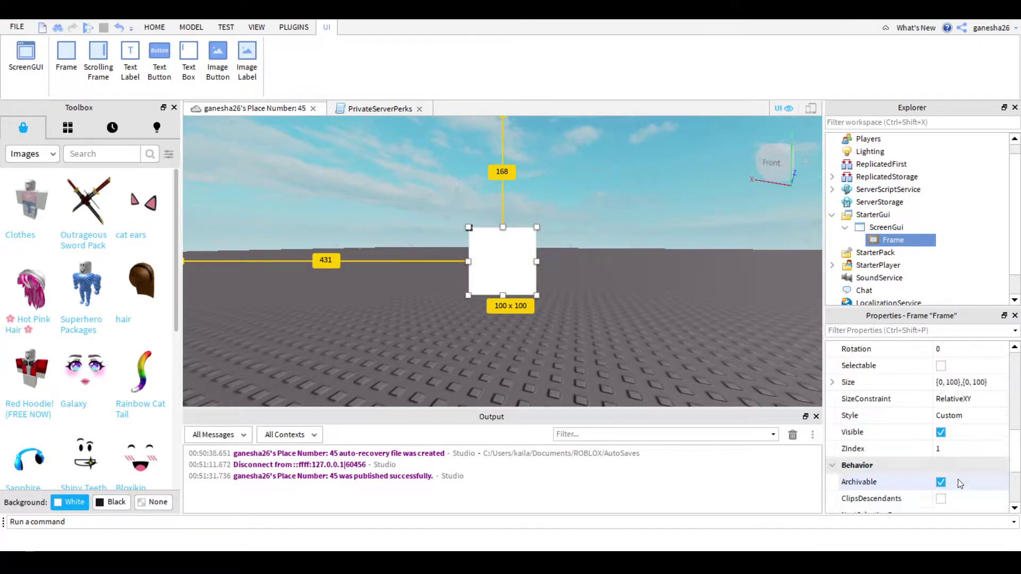
# - Resize the Frame to {0,450},{0,400} and move it near the top middle
pyautogui.click(977, 381)
pyautogui.write('0,')
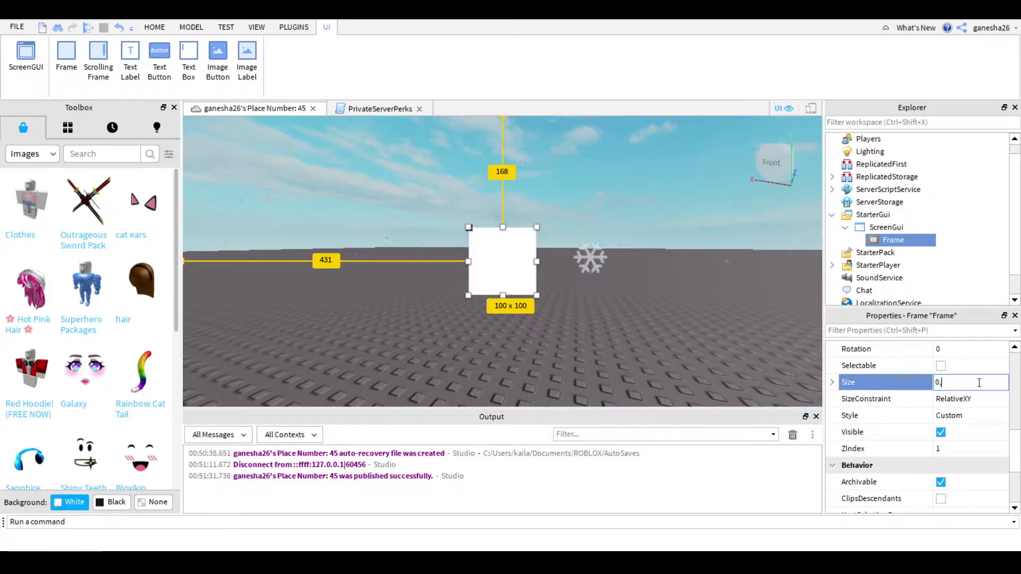
pyautogui.write('4500')
pyautogui.press('BackSpace')
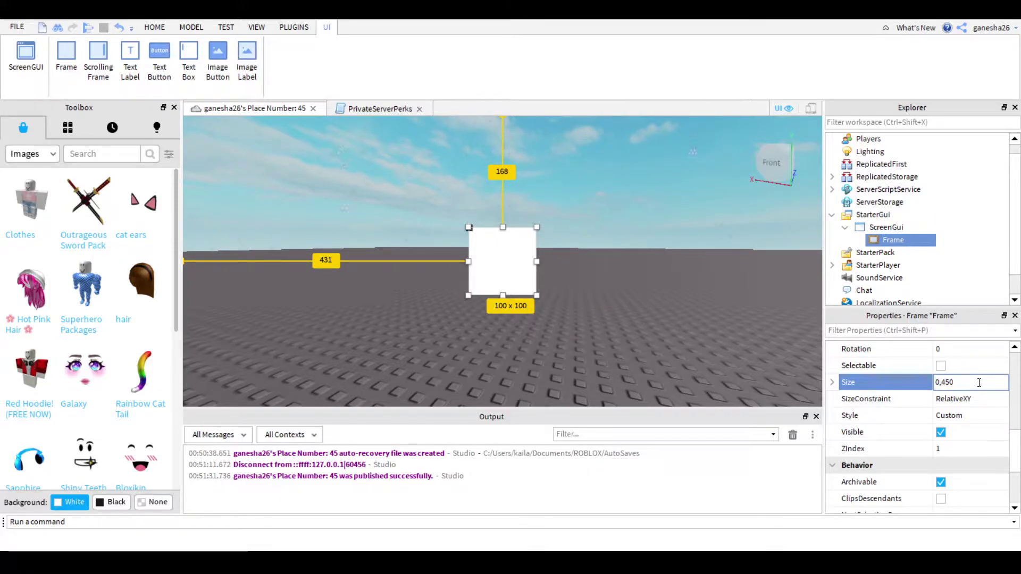
pyautogui.write(',0,400')
pyautogui.press('Return')
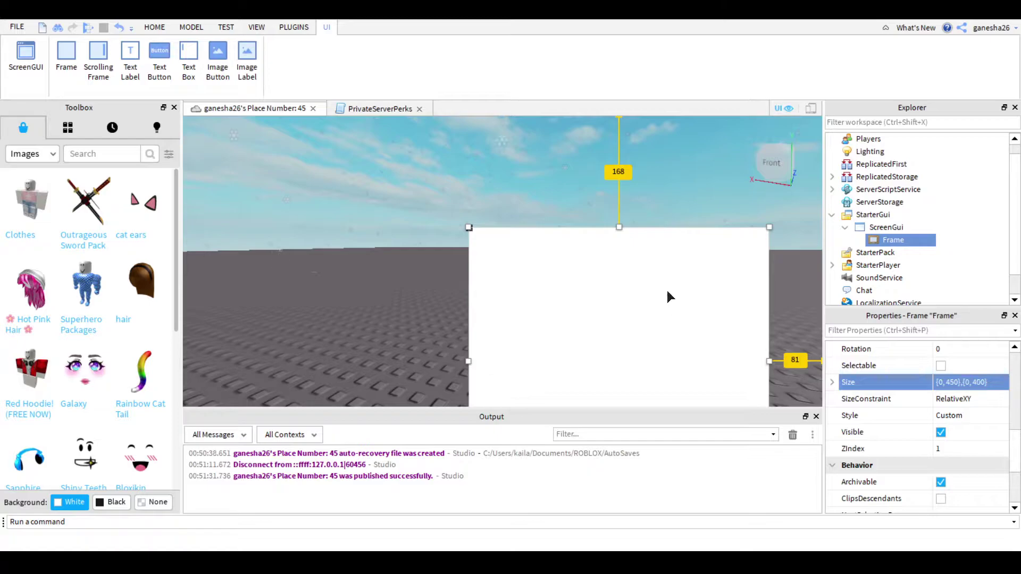
pyautogui.moveTo(667, 290); pyautogui.dragTo(551, 191)
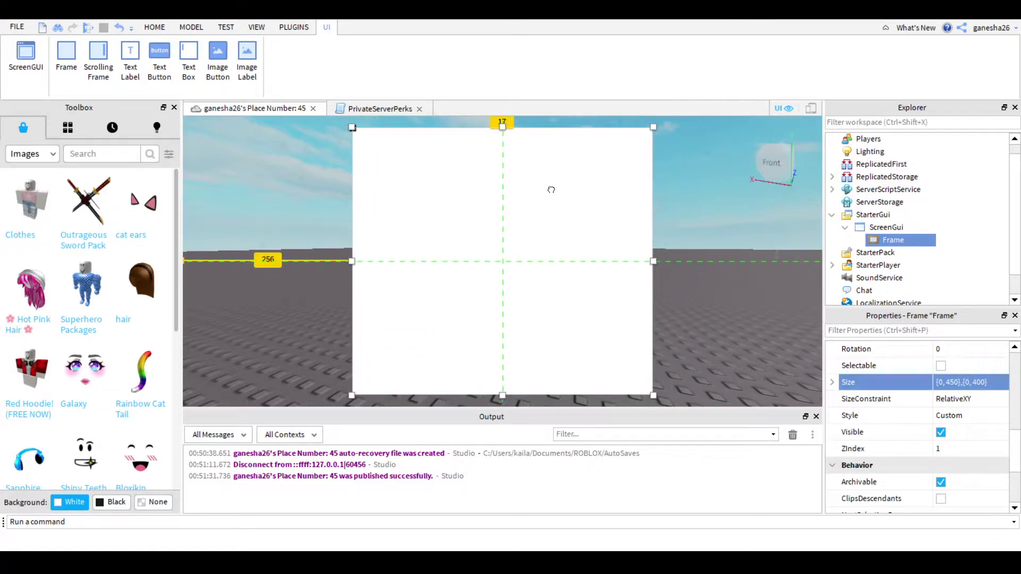
pyautogui.scroll(3, 949, 430)
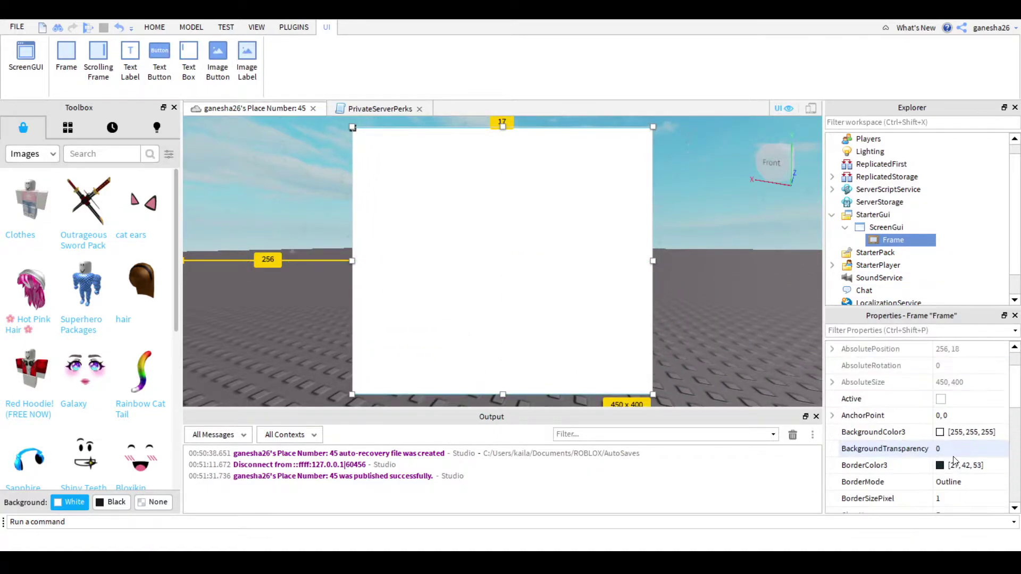
# - Set Frame AnchorPoint 0.5,0.5 and Position {0.5,0},{0.5,0}, and close Output
pyautogui.click(964, 416)
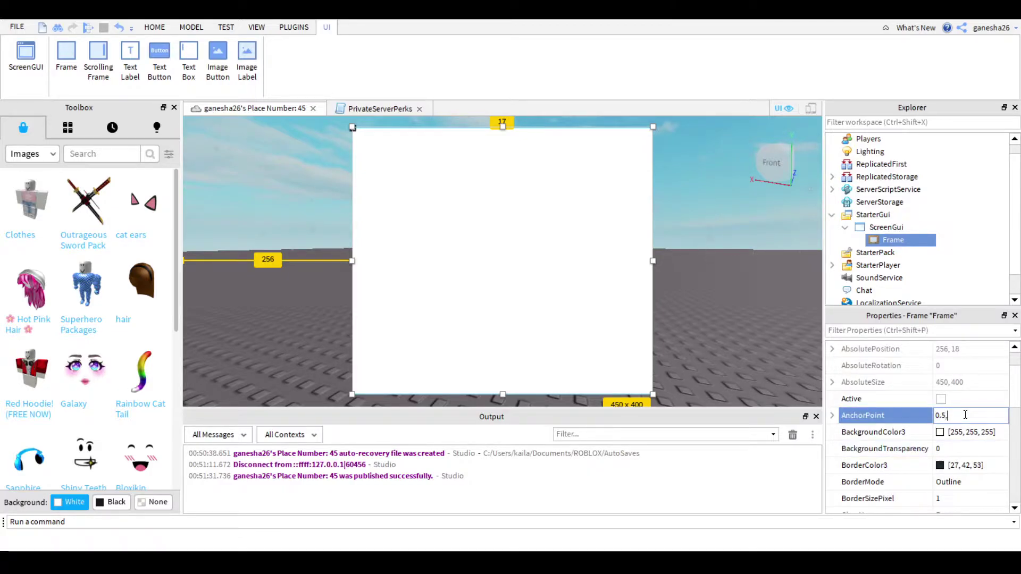
pyautogui.press('Return')
pyautogui.scroll(-1, 968, 425)
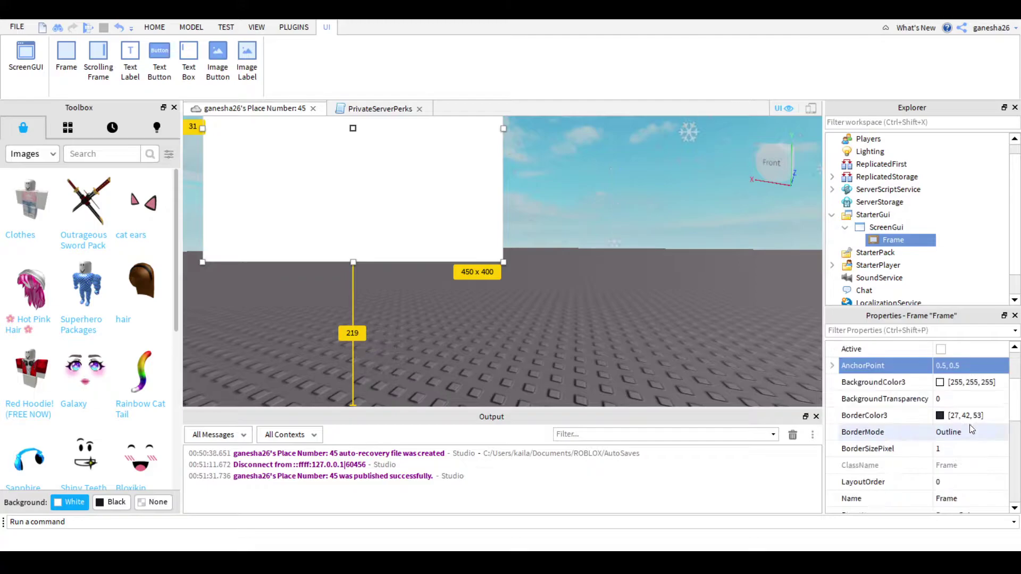
pyautogui.scroll(-3, 970, 425)
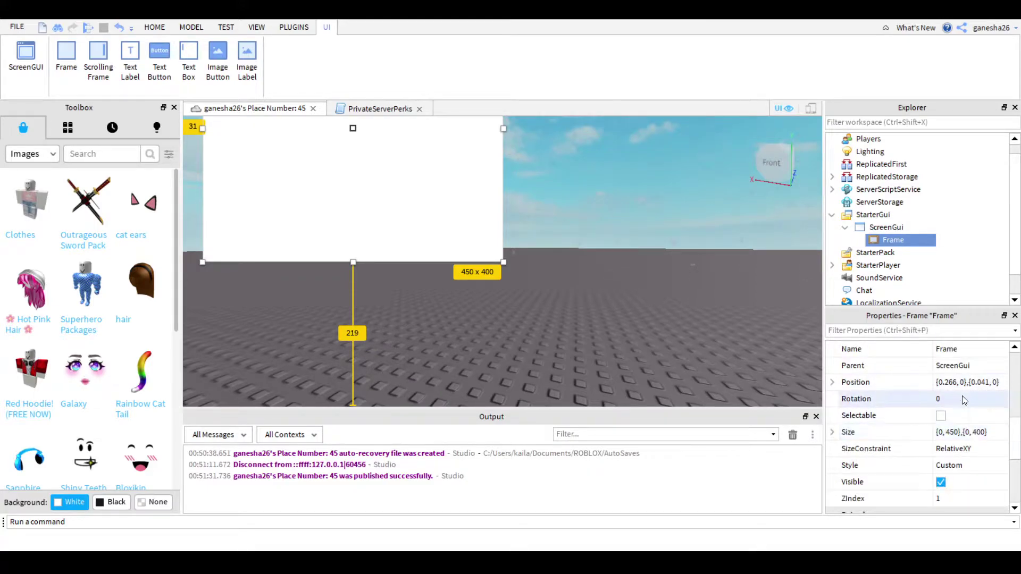
pyautogui.click(971, 381)
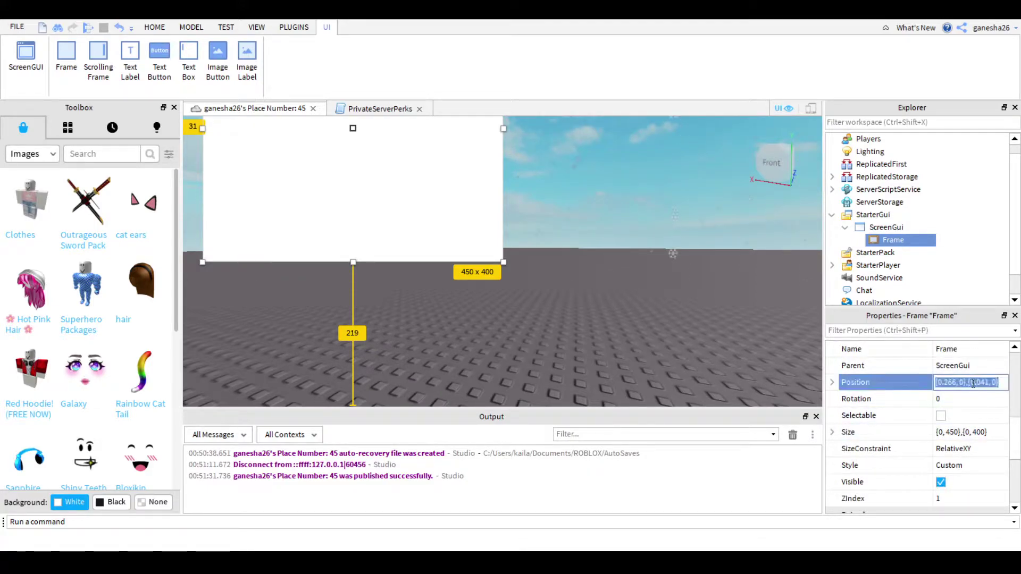
pyautogui.write('0.5,')
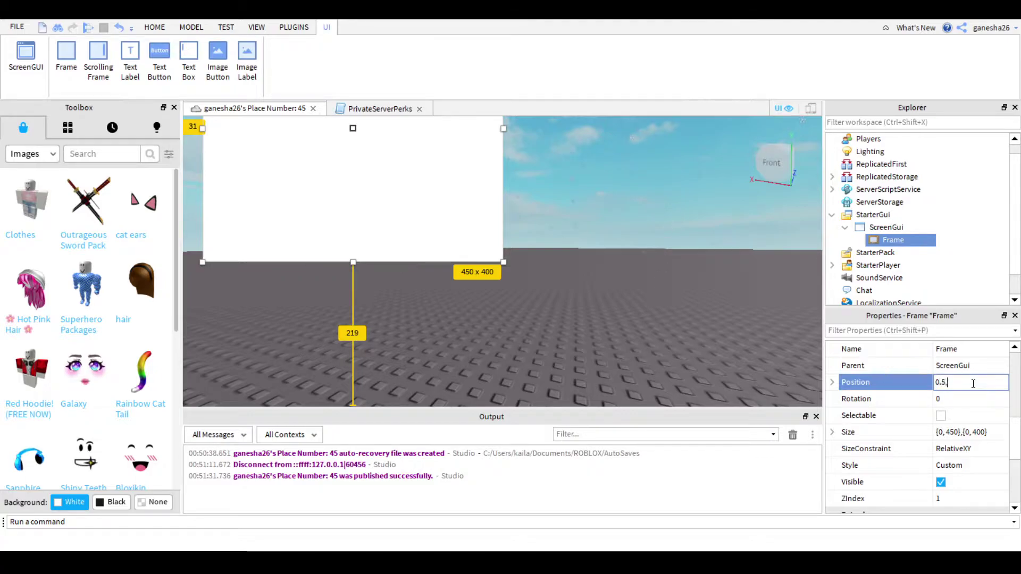
pyautogui.write('0,')
pyautogui.write('5,0.5,0')
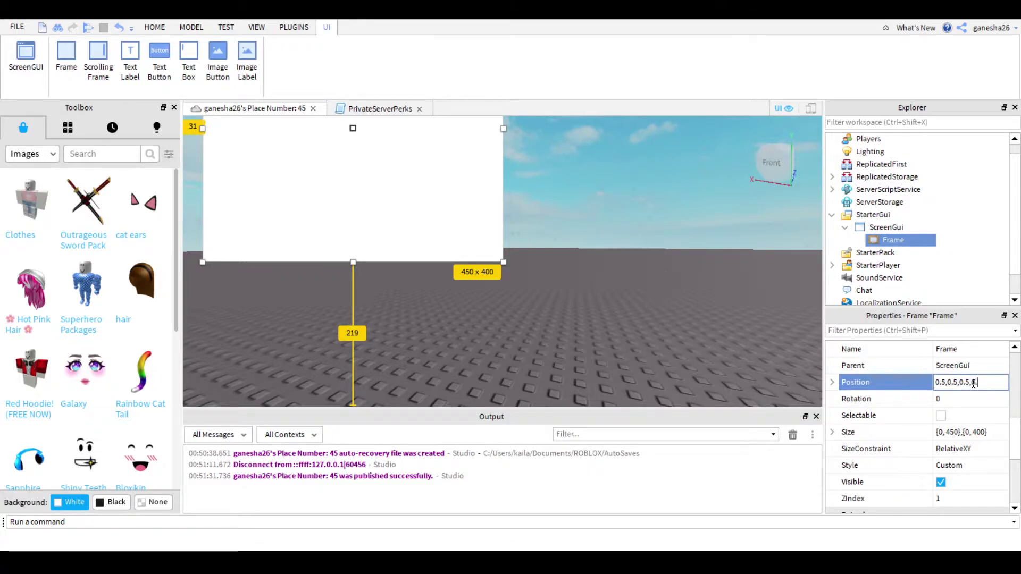
pyautogui.press('Return')
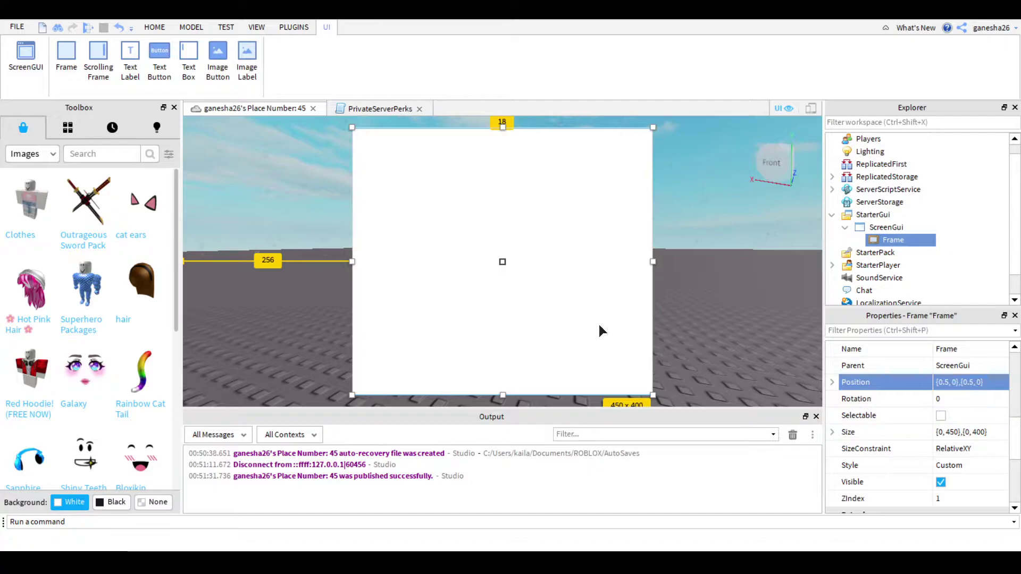
pyautogui.click(816, 417)
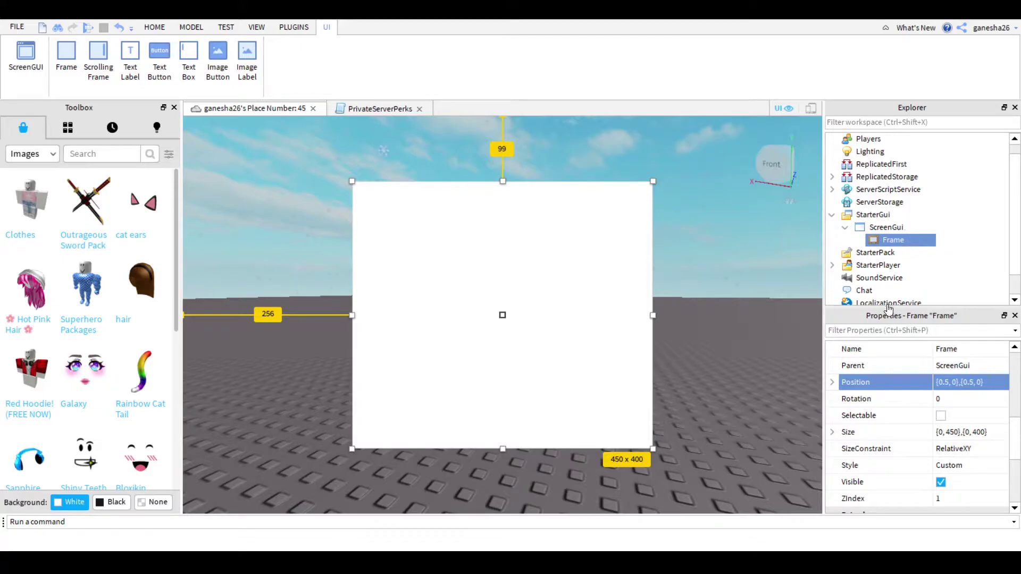
# - Add an ImageLabel to the Frame, size it {0,250},{0,250}, and place it near the top
pyautogui.click(888, 377)
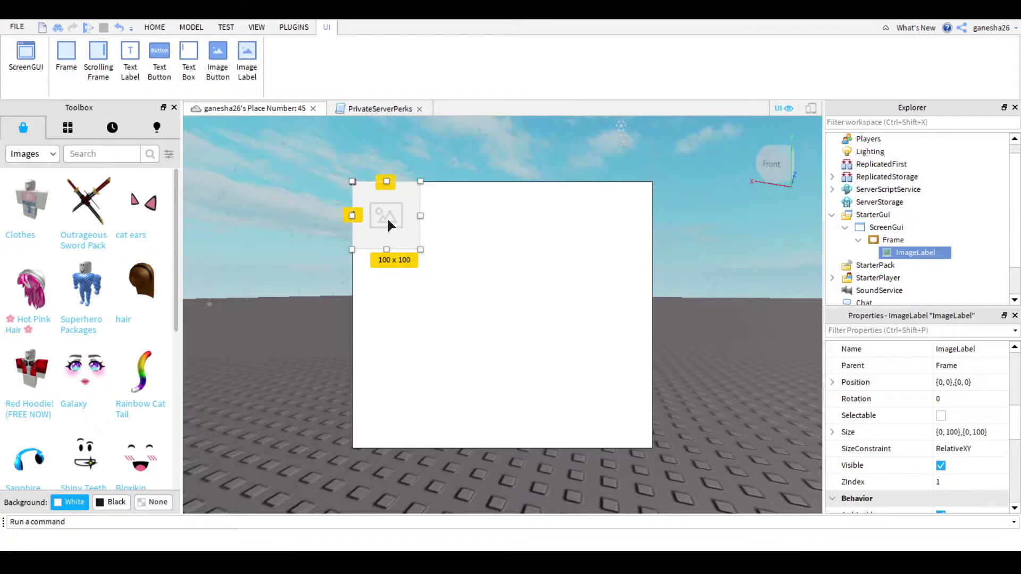
pyautogui.moveTo(391, 225); pyautogui.dragTo(504, 232)
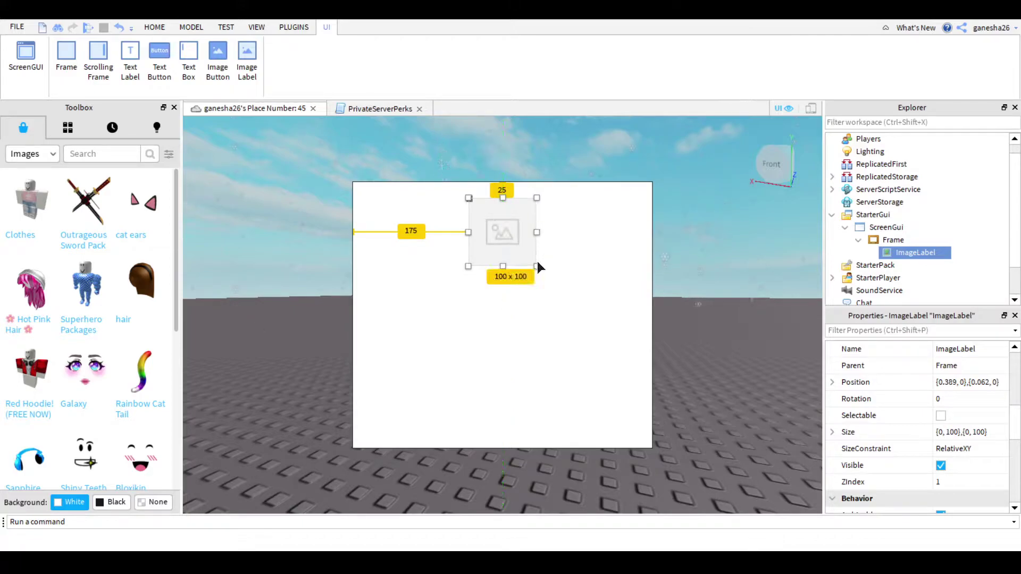
pyautogui.moveTo(537, 266); pyautogui.dragTo(624, 342)
pyautogui.moveTo(550, 271); pyautogui.dragTo(511, 283)
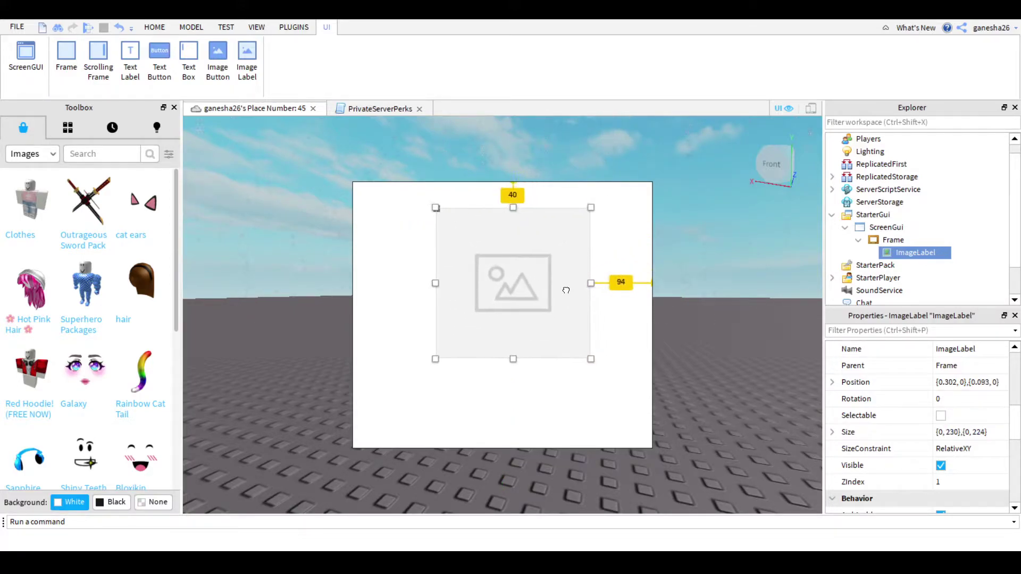
pyautogui.click(965, 432)
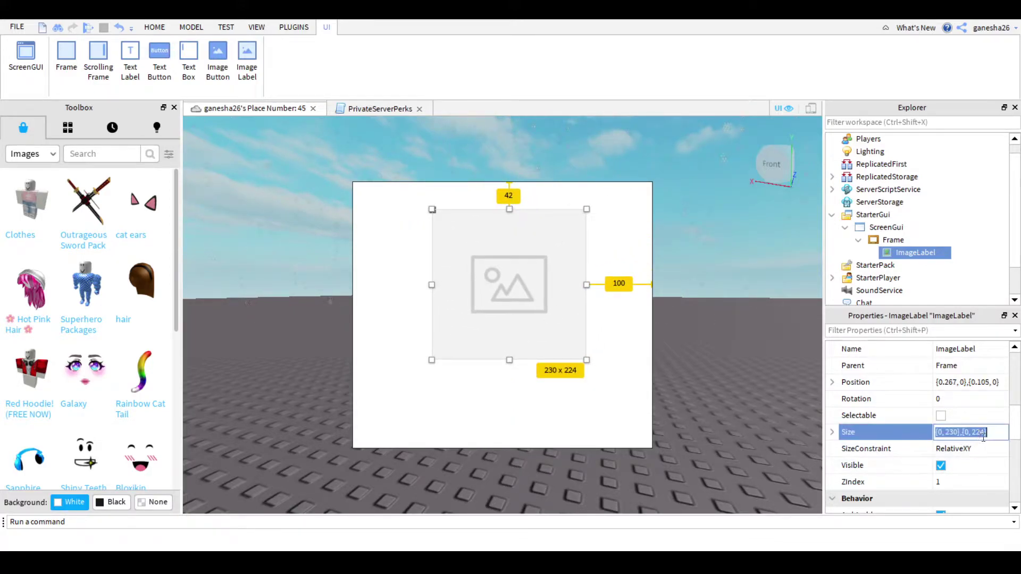
pyautogui.write('0,')
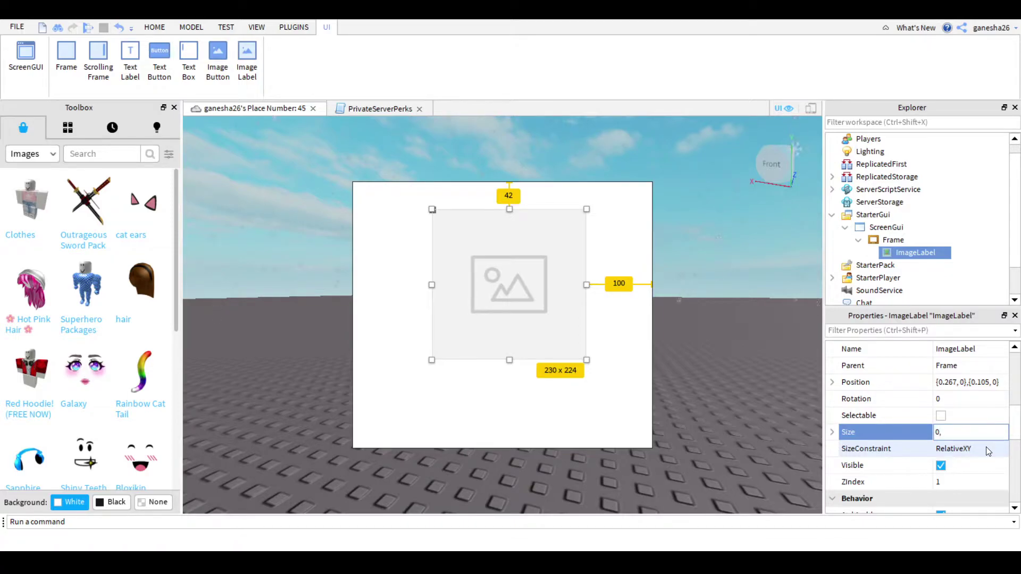
pyautogui.write('250,0,')
pyautogui.write('250')
pyautogui.press('Return')
pyautogui.moveTo(517, 251)
pyautogui.mouseDown()
pyautogui.moveTo(504, 236)
pyautogui.moveTo(504, 246)
pyautogui.mouseUp()
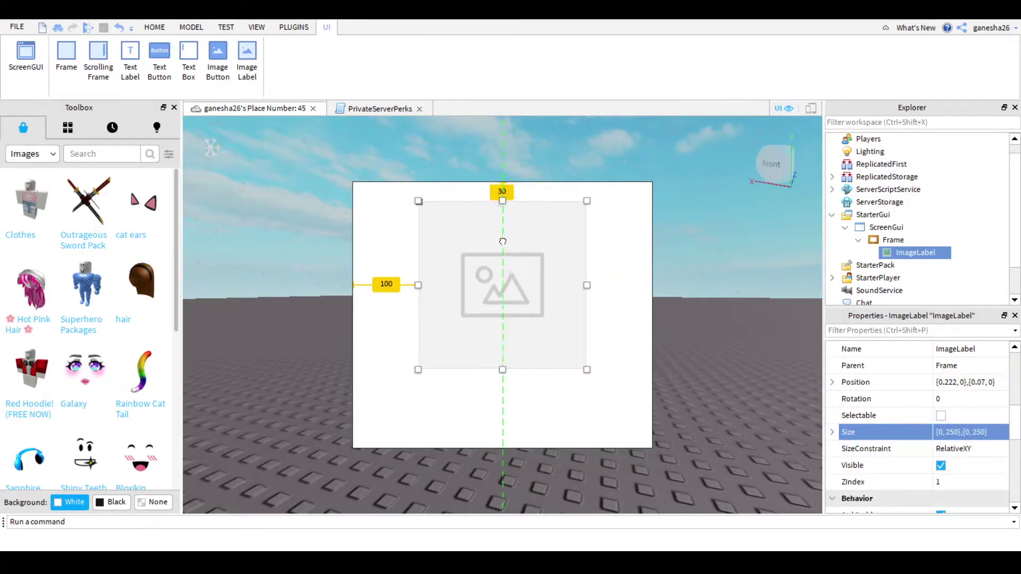
# - Insert a TextBox into the Frame and drag it just below the ImageLabel
pyautogui.click(739, 359)
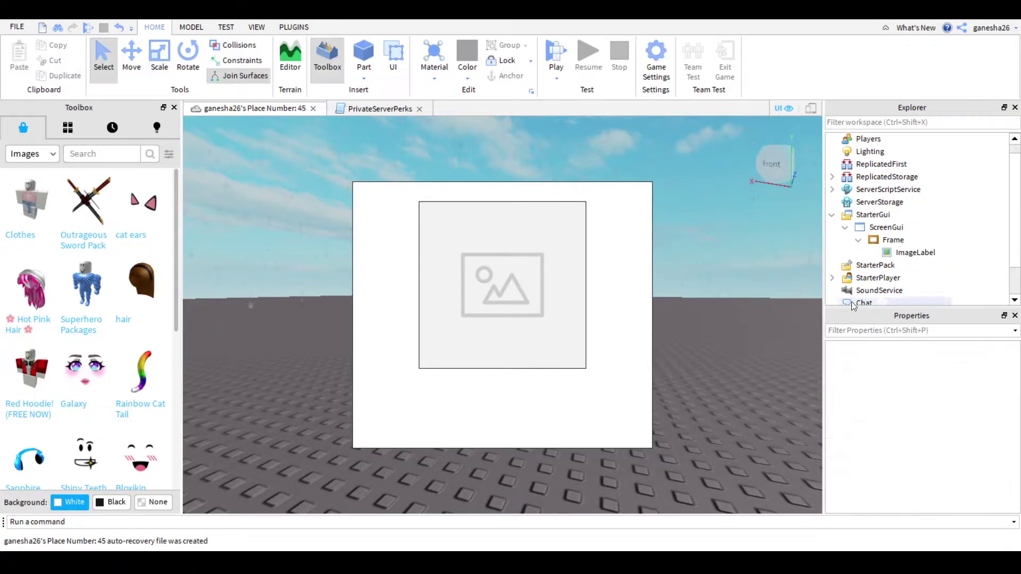
pyautogui.click(894, 239)
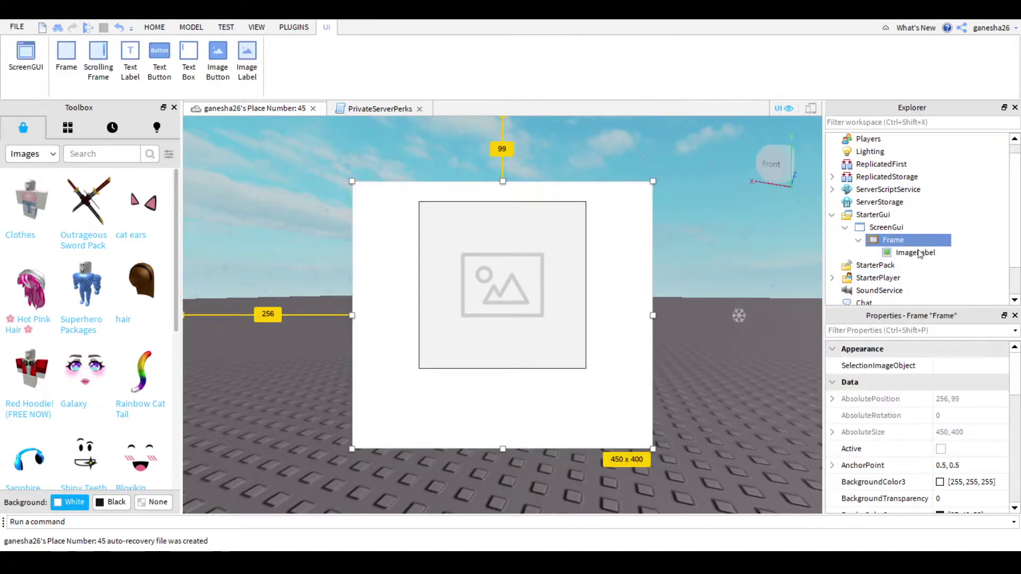
pyautogui.click(894, 359)
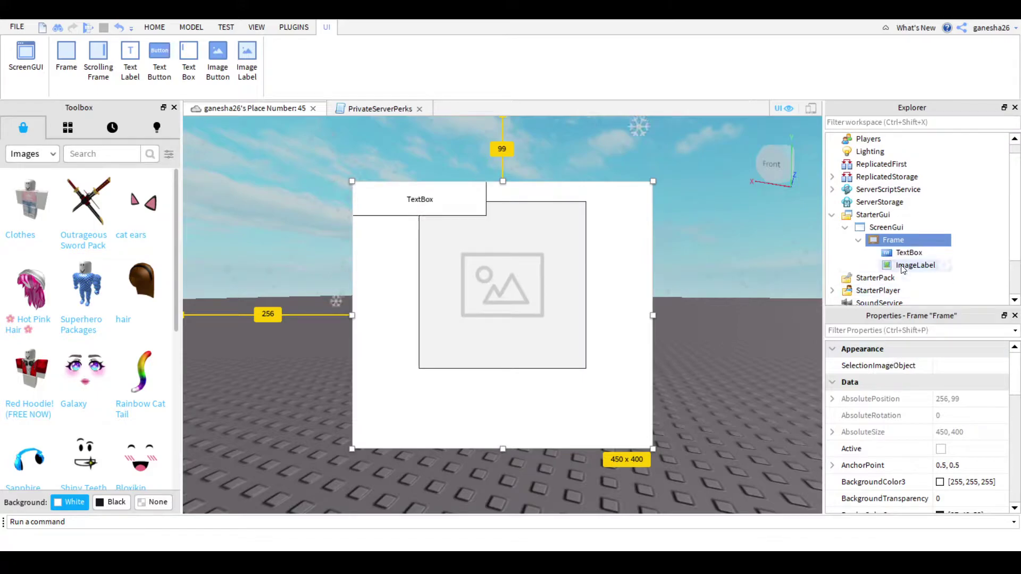
pyautogui.click(909, 252)
pyautogui.moveTo(423, 199); pyautogui.dragTo(501, 405)
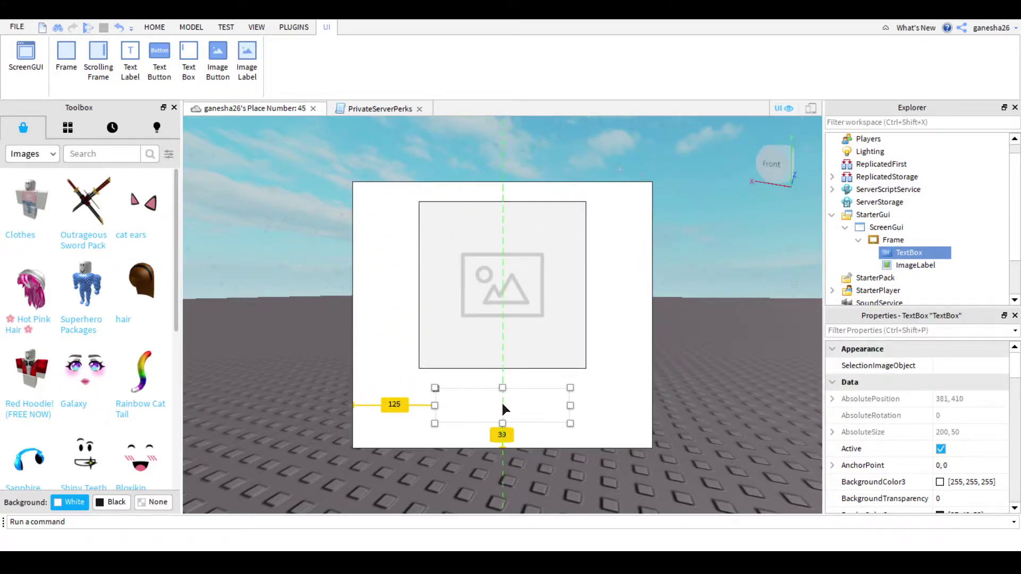
pyautogui.moveTo(502, 406); pyautogui.dragTo(502, 408)
pyautogui.click(731, 361)
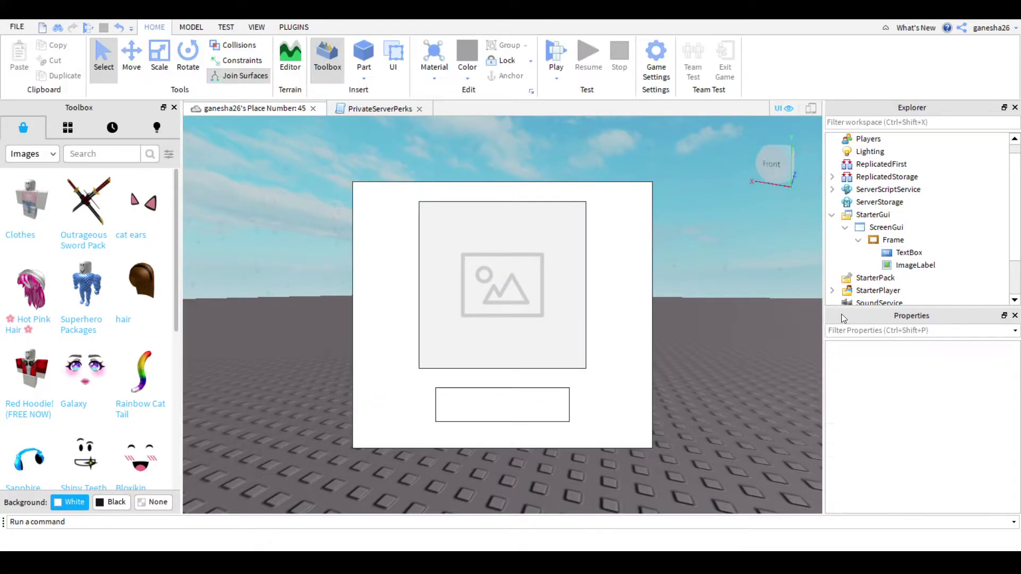
pyautogui.click(890, 240)
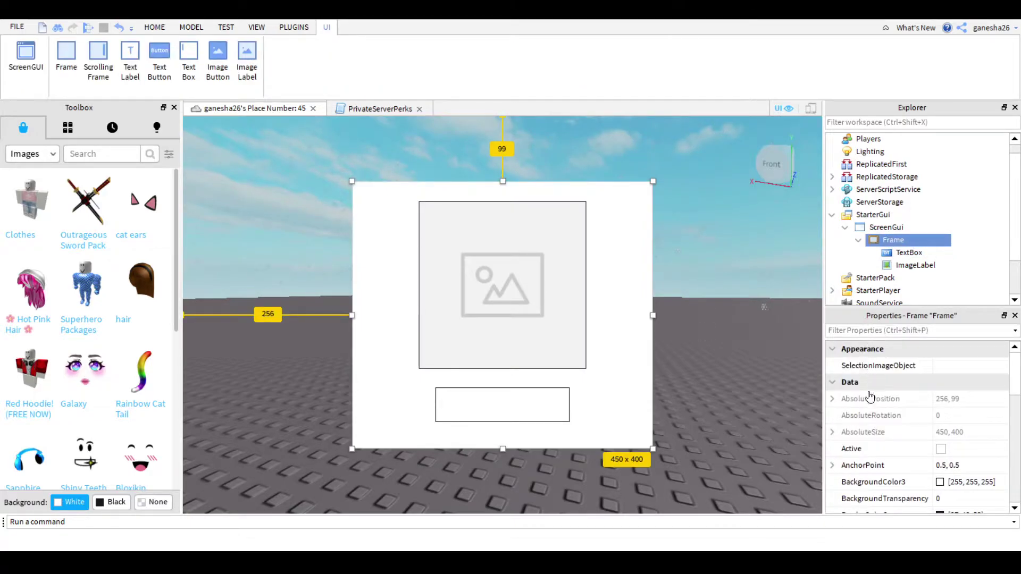
# - Add a Frame LocalScript with ImageLabel and TextBox variables and a while wait() do loop
pyautogui.hotkey('ctrl', 'i')
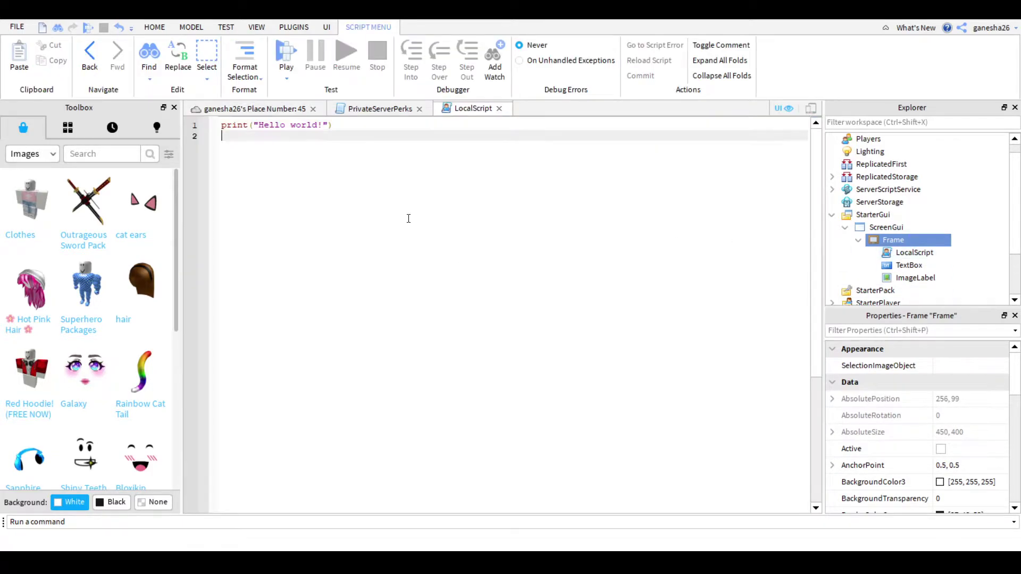
pyautogui.press('BackSpace')
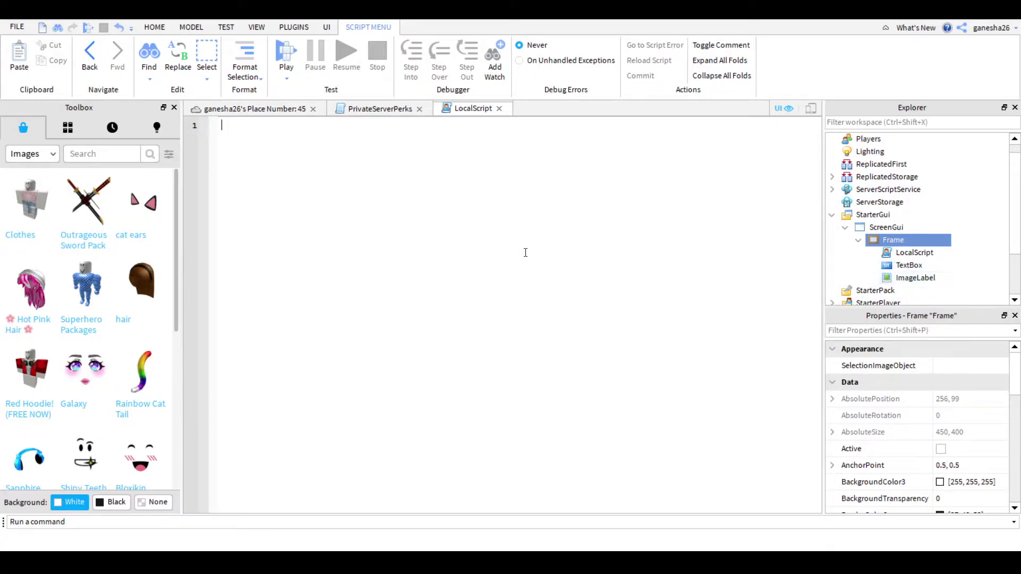
pyautogui.write('local i')
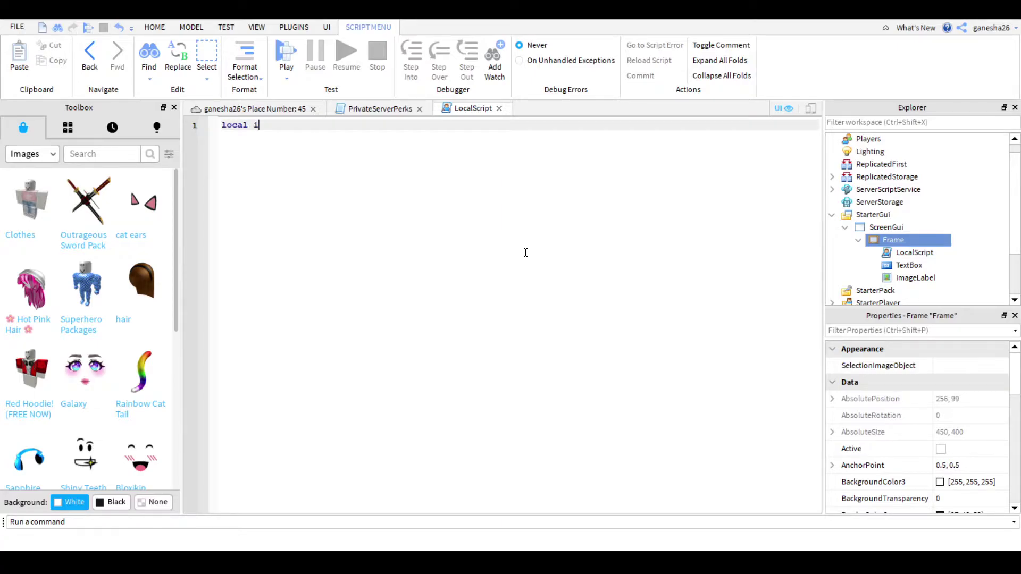
pyautogui.write('mage = ')
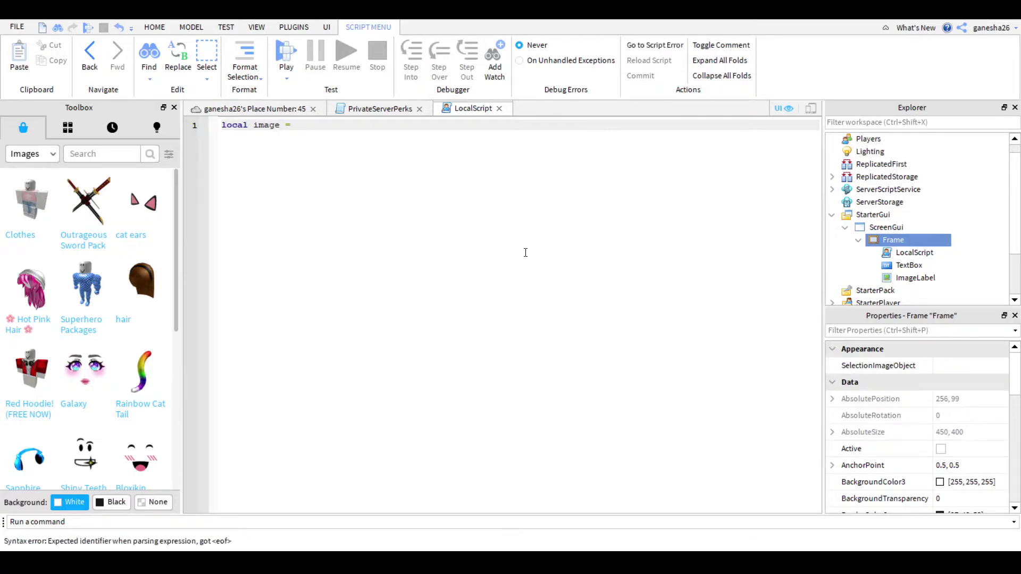
pyautogui.write('script.Parent.Ima')
pyautogui.write('geLabel')
pyautogui.press('Return')
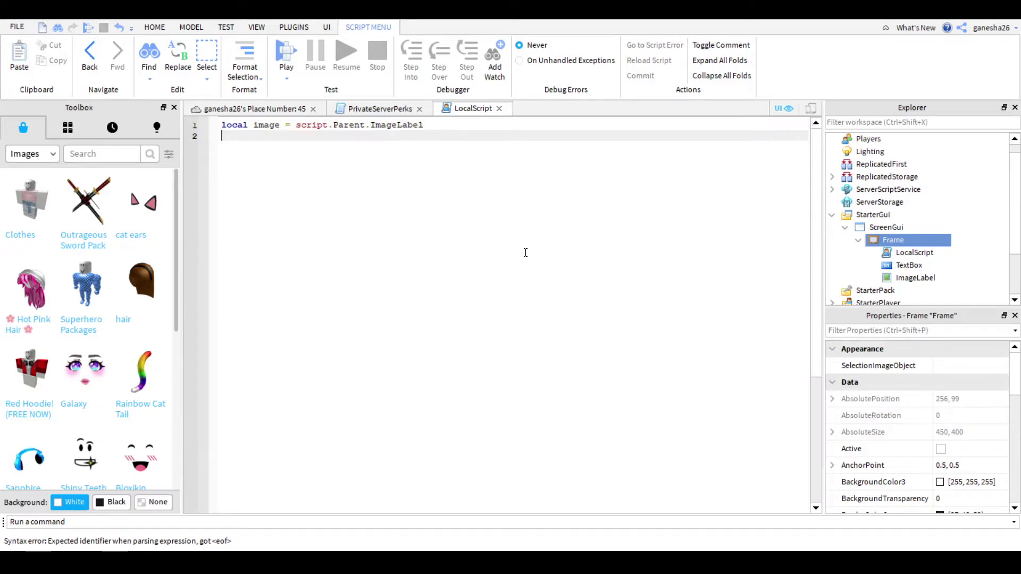
pyautogui.write('local ')
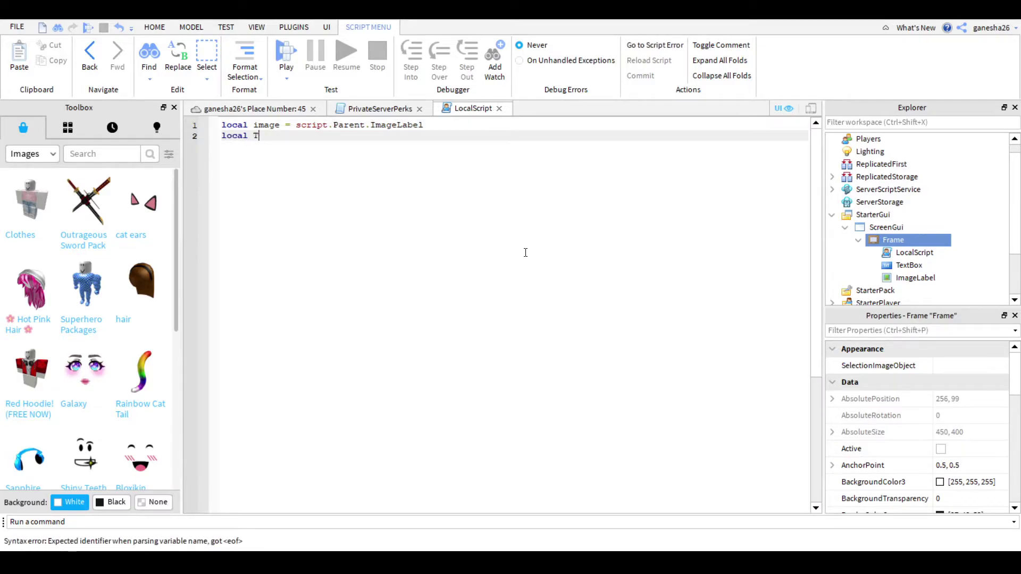
pyautogui.write('text = sc')
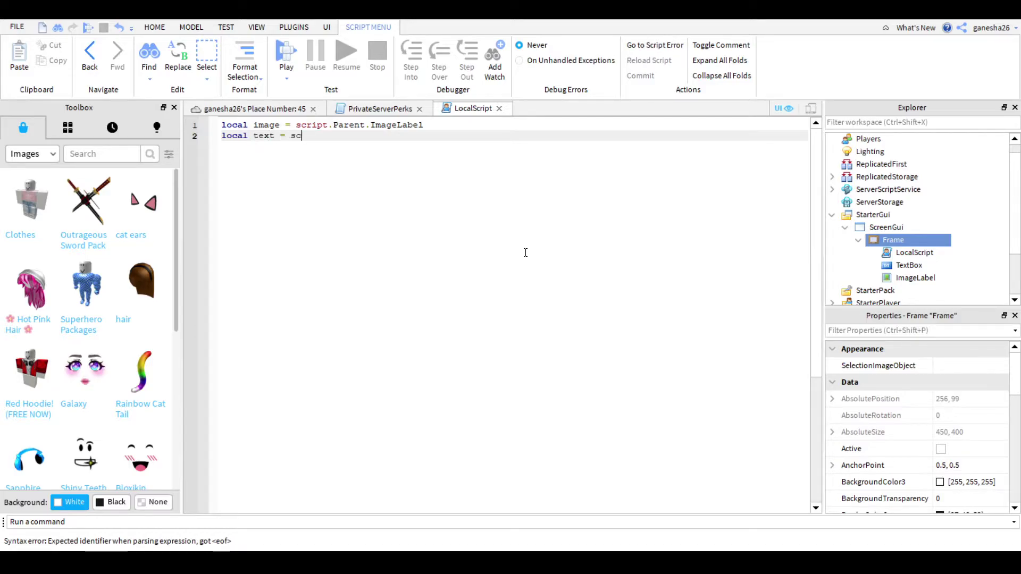
pyautogui.write('ript.Parent.T')
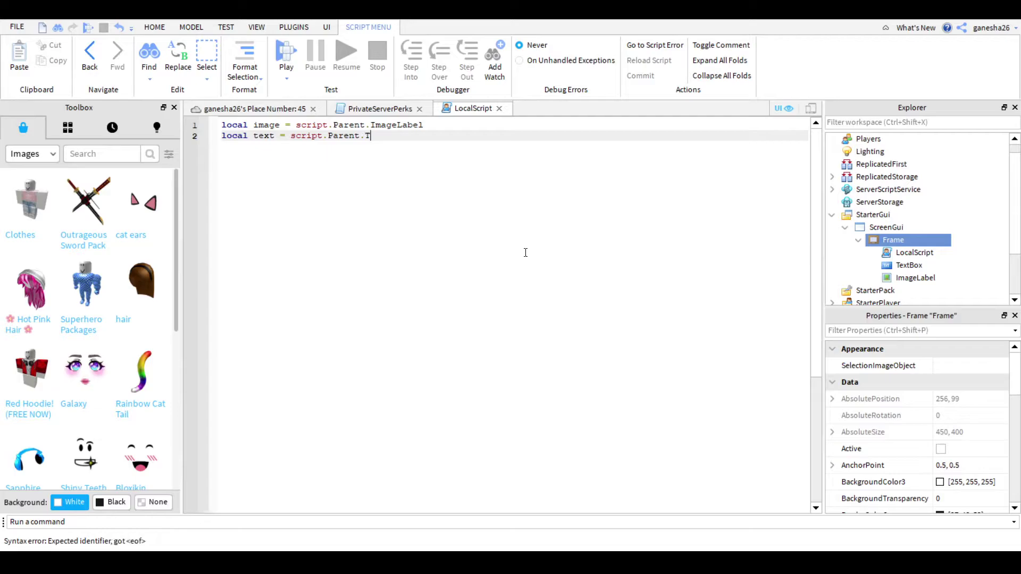
pyautogui.write('extBox')
pyautogui.press('Return')
pyautogui.press('Return')
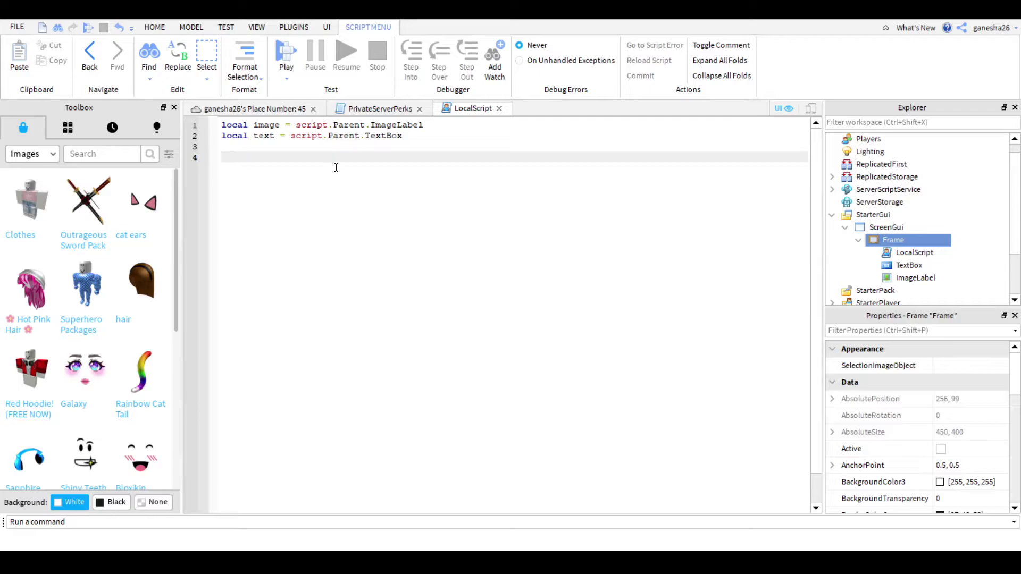
pyautogui.write('while')
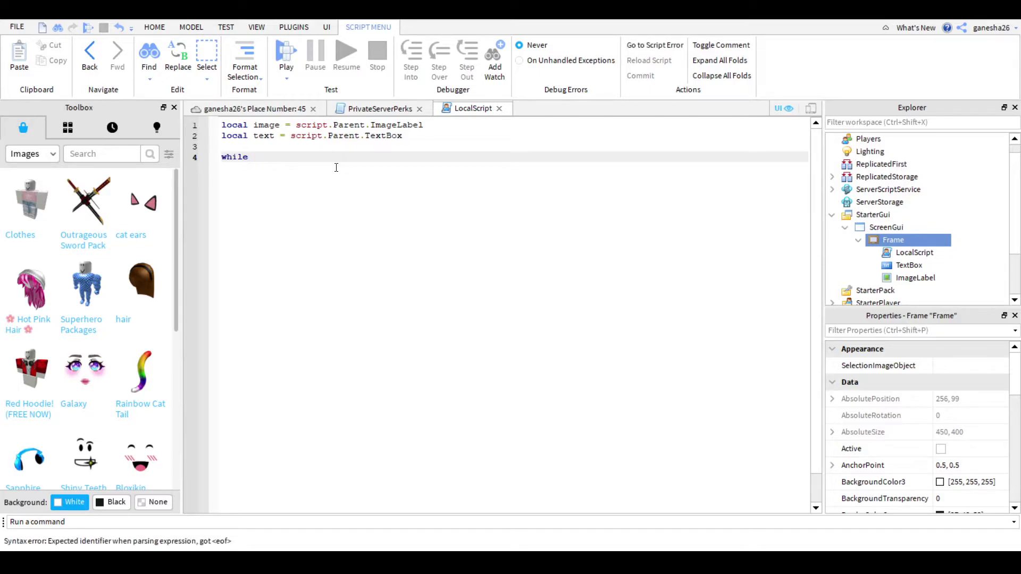
pyautogui.write(' wait()')
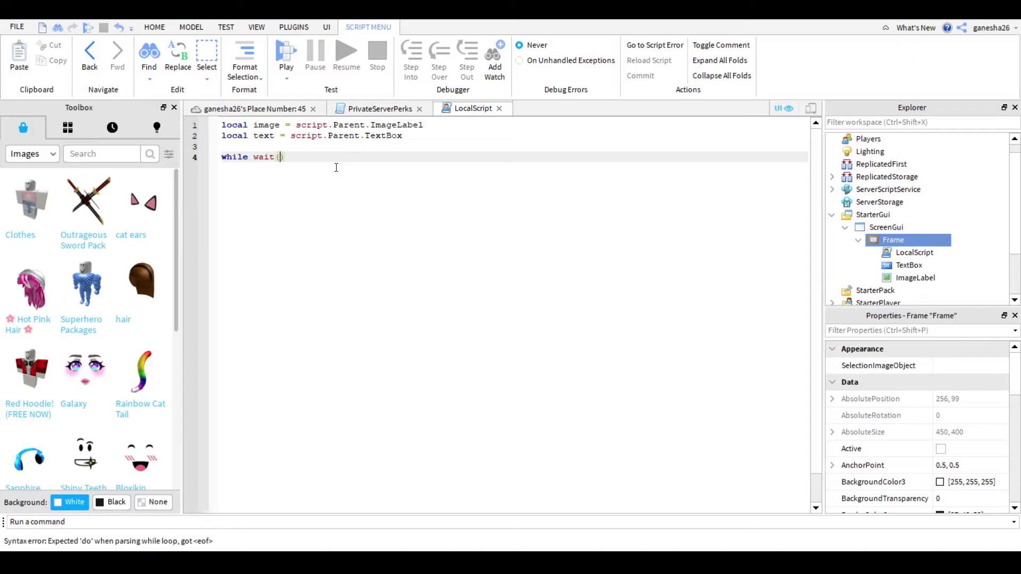
pyautogui.write(' do')
pyautogui.press('Return')
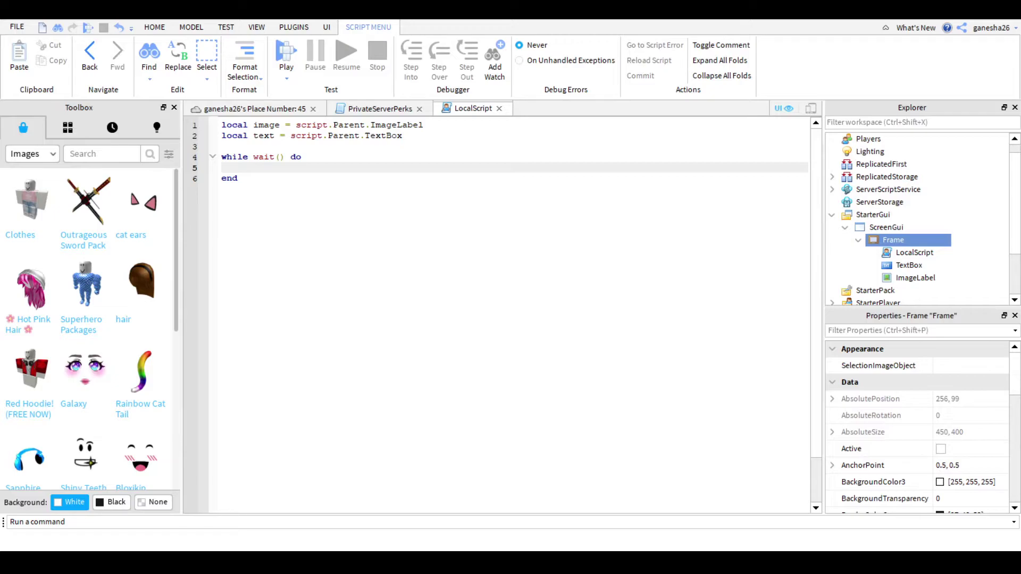
# - Paste the cat ears asset ID into the ImageLabel's Image property
pyautogui.click(256, 108)
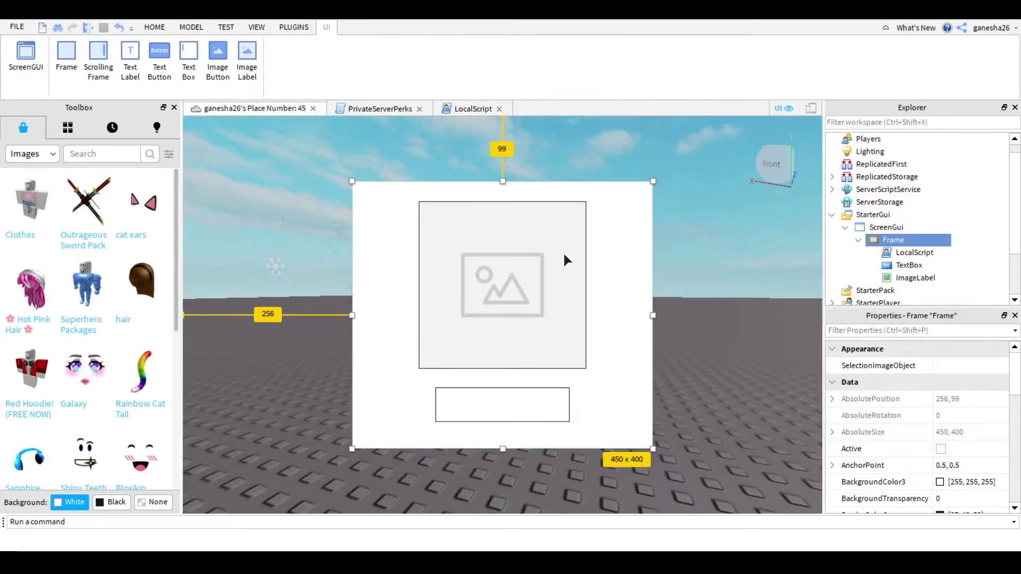
pyautogui.click(229, 389)
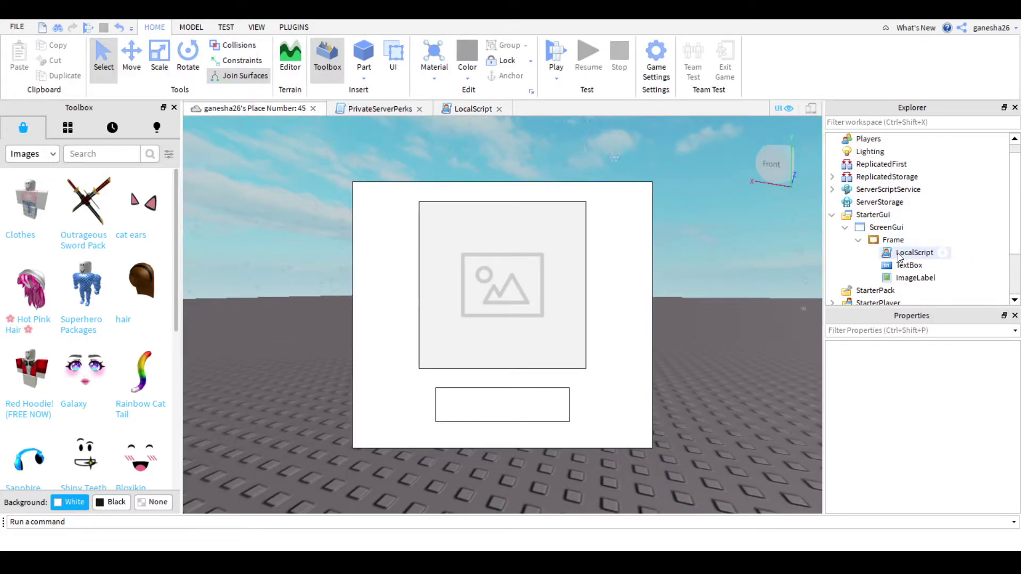
pyautogui.click(909, 278)
pyautogui.scroll(-3, 918, 414)
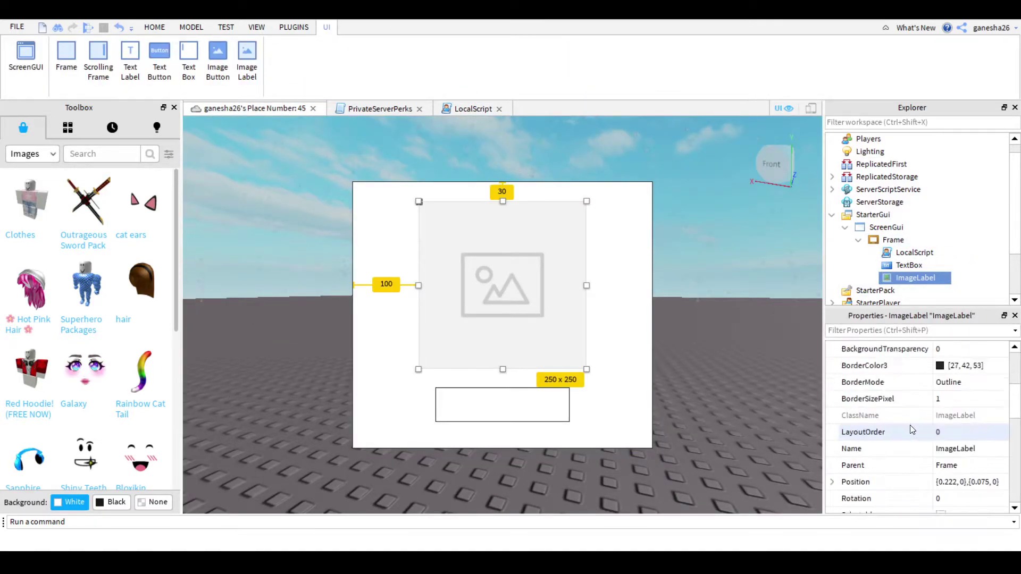
pyautogui.scroll(-3, 917, 414)
pyautogui.scroll(-3, 943, 429)
pyautogui.scroll(-3, 942, 429)
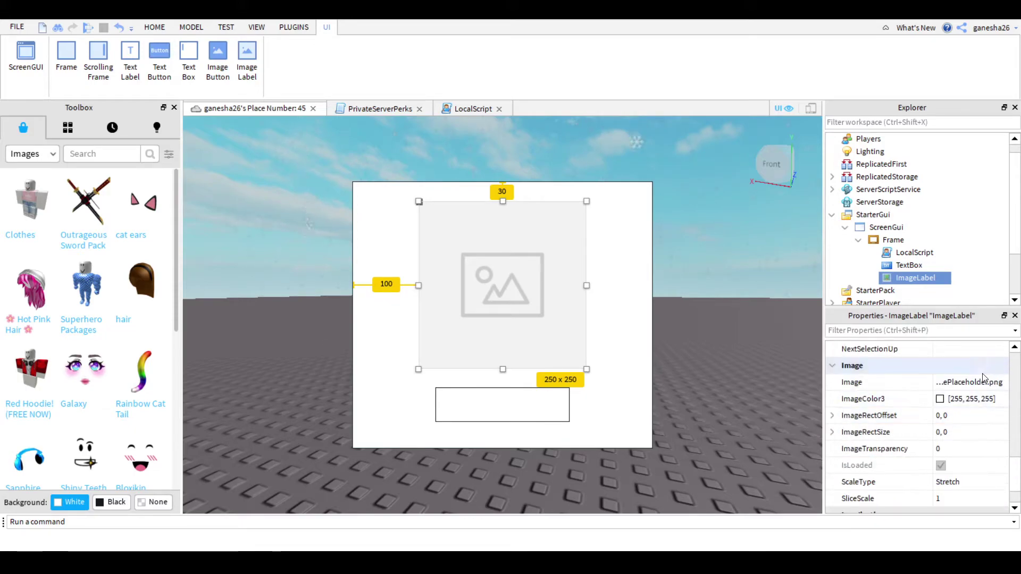
pyautogui.click(886, 382)
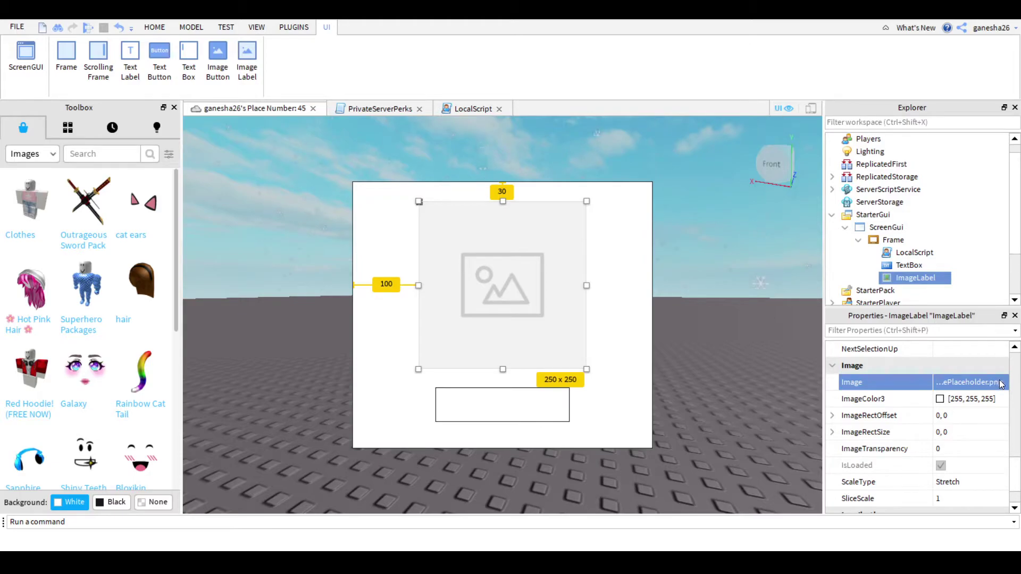
pyautogui.hotkey('ctrl', 'v')
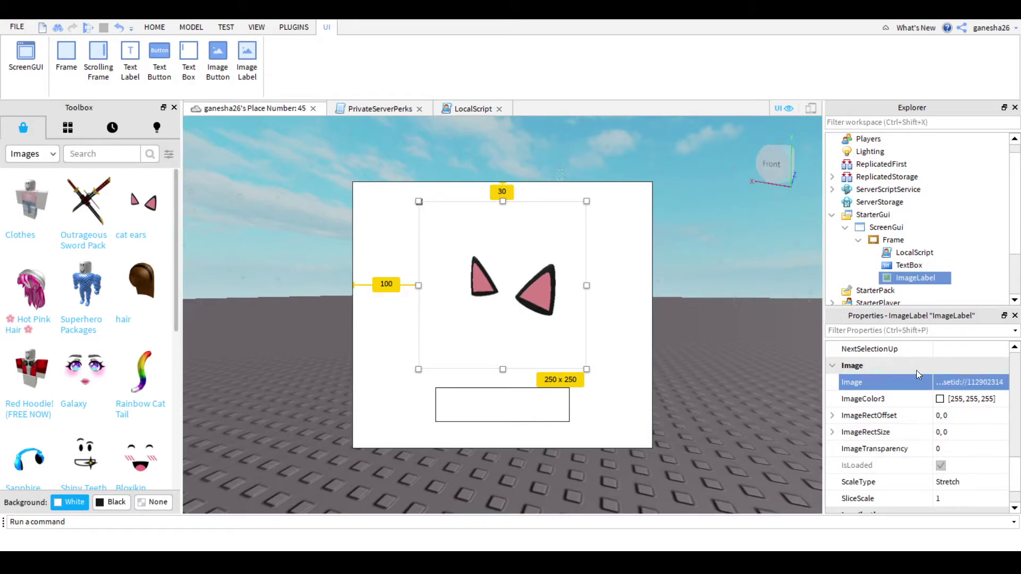
pyautogui.click(708, 271)
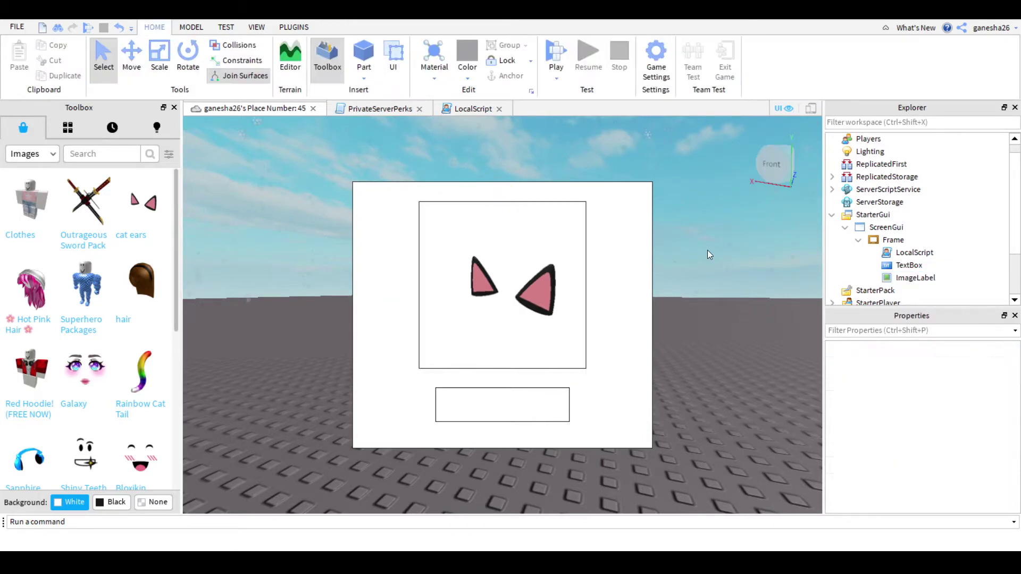
# - Start a play test and expand PlayerGui in Explorer down to the ImageLabel
pyautogui.click(555, 54)
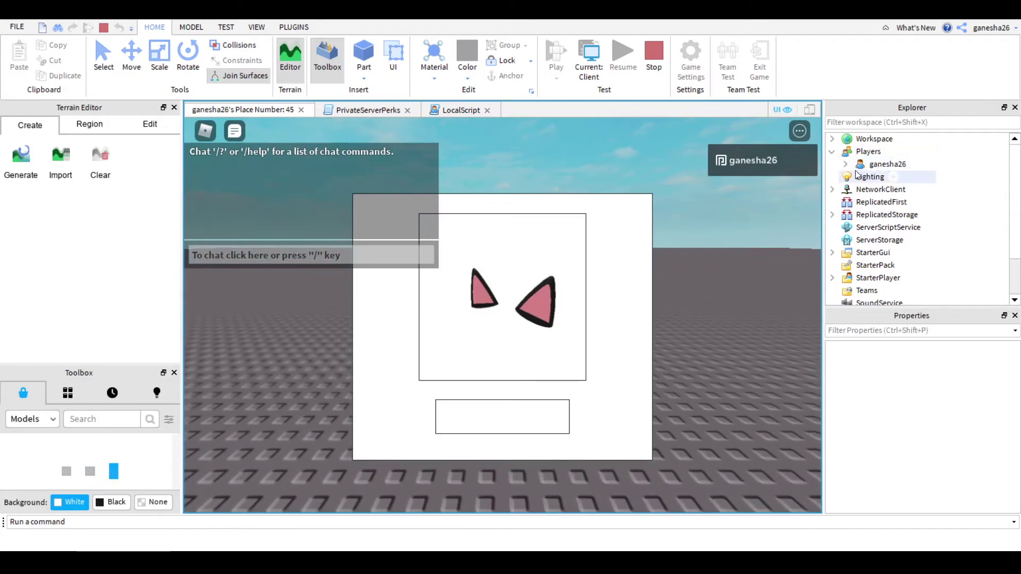
pyautogui.click(831, 151)
pyautogui.click(860, 164)
pyautogui.click(859, 202)
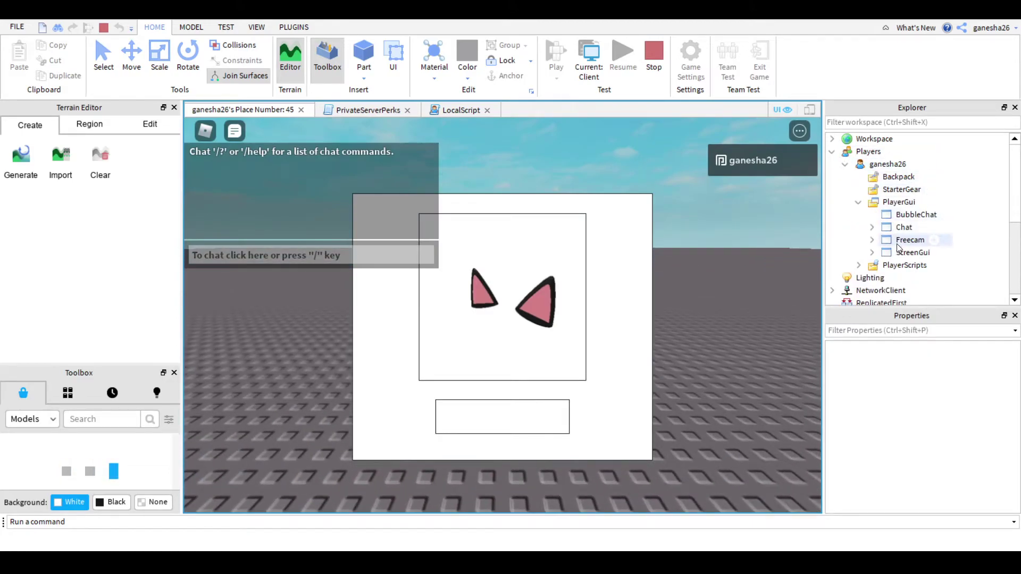
pyautogui.click(871, 252)
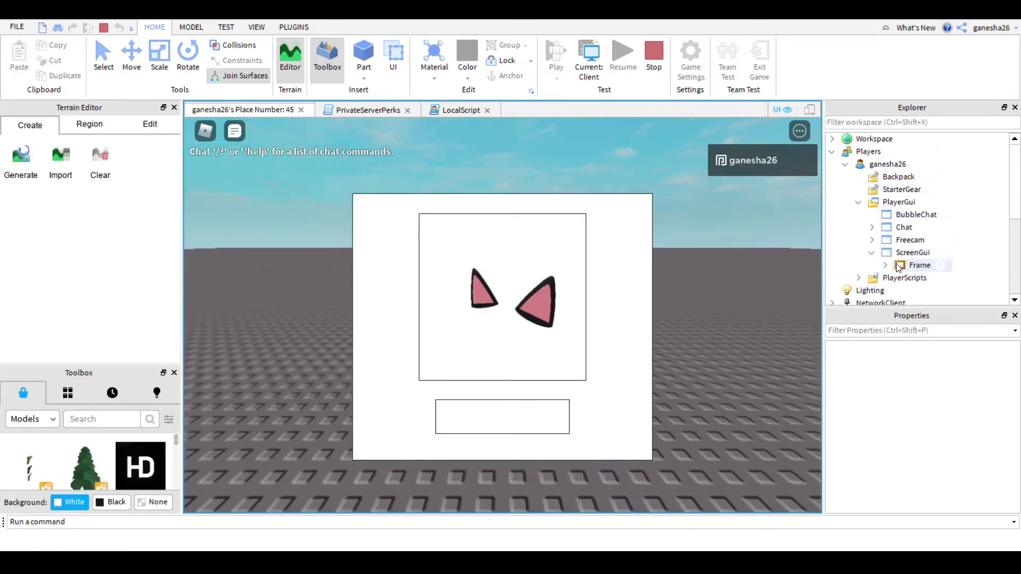
pyautogui.click(884, 265)
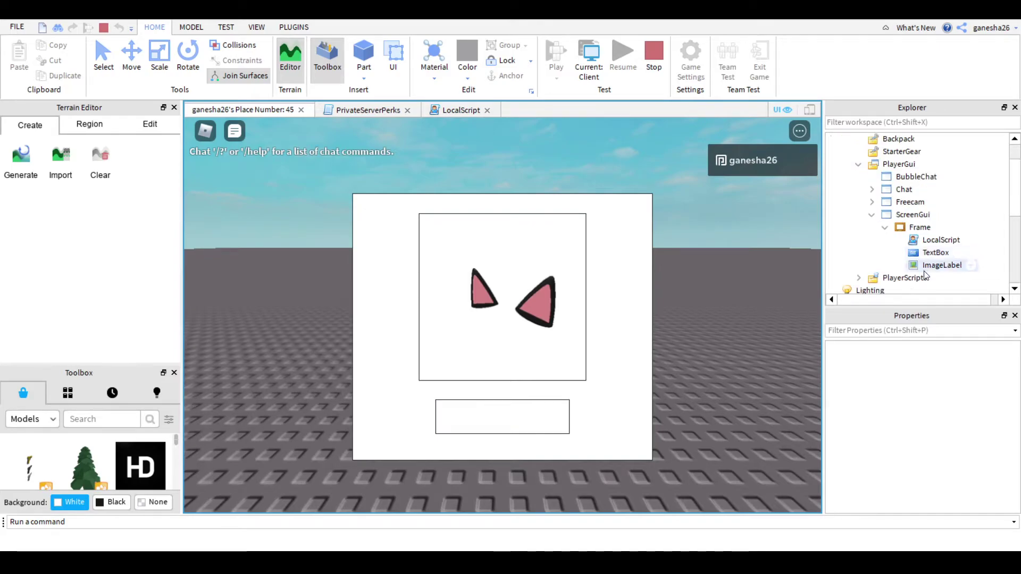
pyautogui.click(941, 265)
pyautogui.scroll(-5, 890, 486)
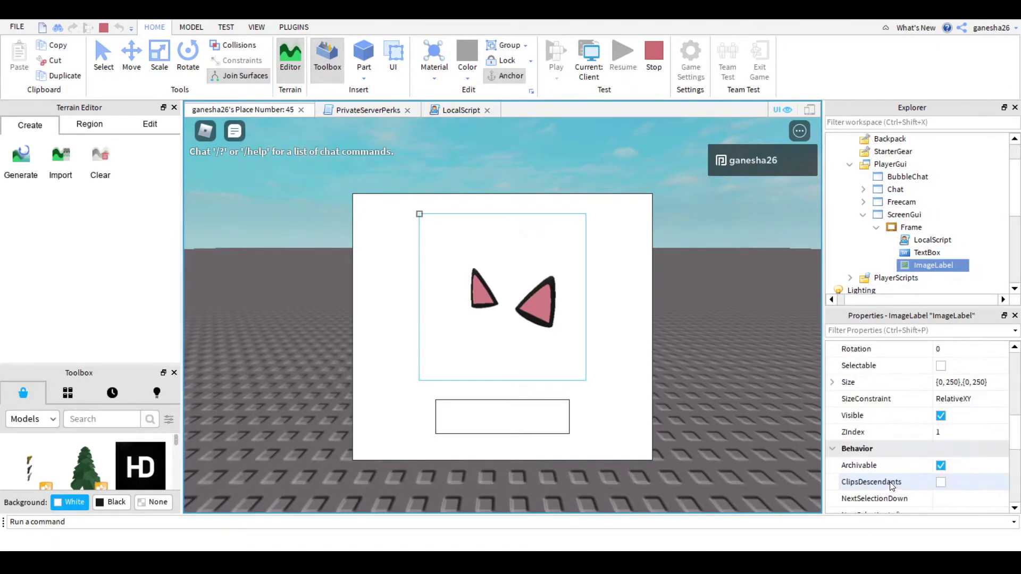
pyautogui.scroll(-3, 917, 447)
# - Paste a new image ID into the ImageLabel, browse Toolbox Images, and stop the test
pyautogui.click(961, 432)
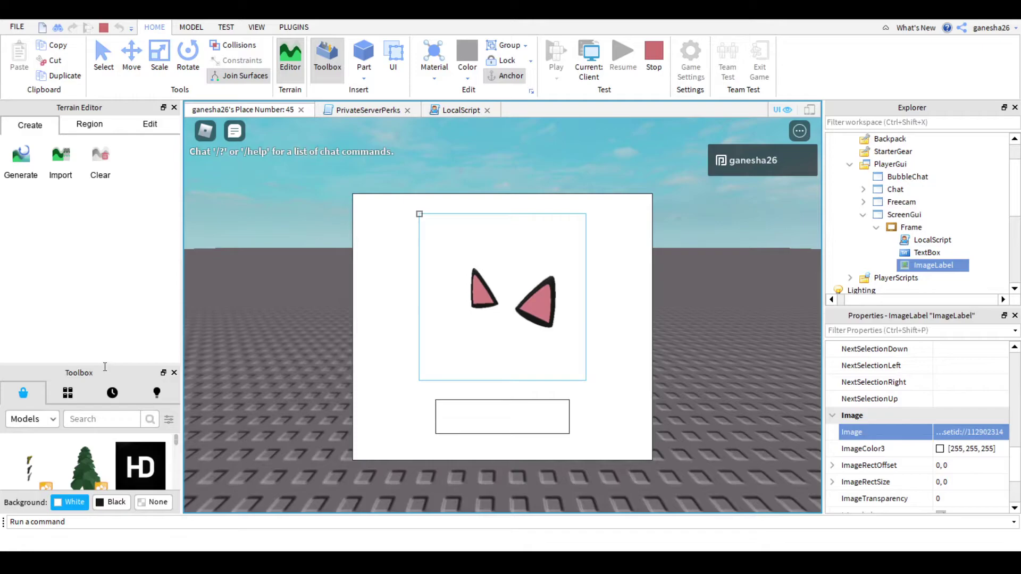
pyautogui.moveTo(104, 364); pyautogui.dragTo(104, 287)
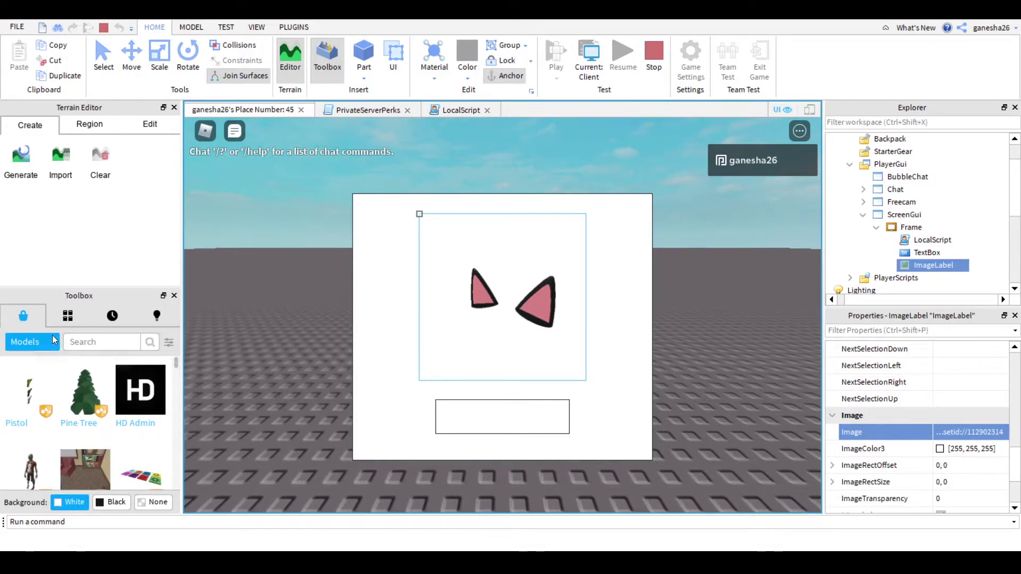
pyautogui.click(34, 342)
pyautogui.click(37, 376)
pyautogui.moveTo(31, 391)
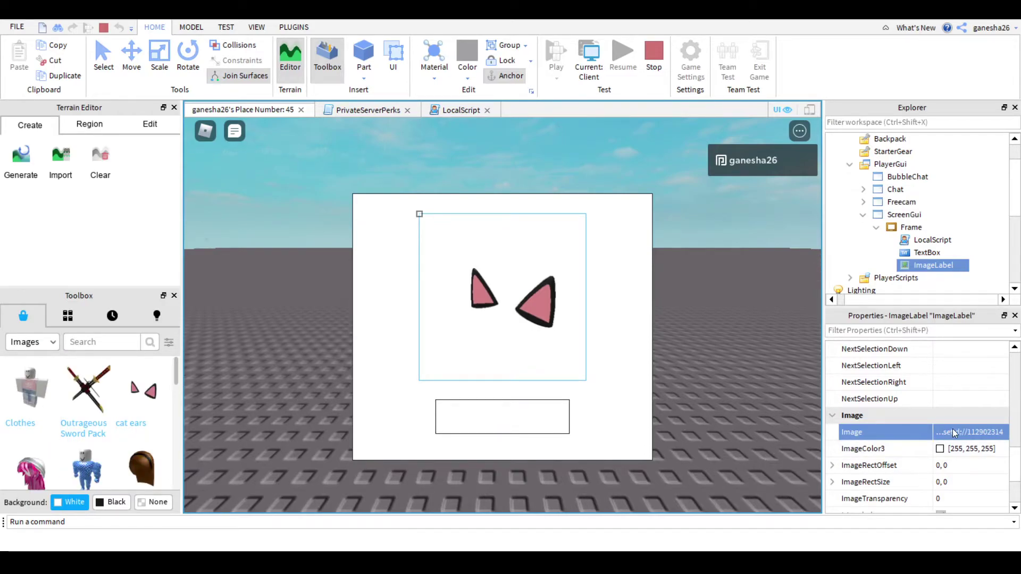
pyautogui.hotkey('ctrl', 'v')
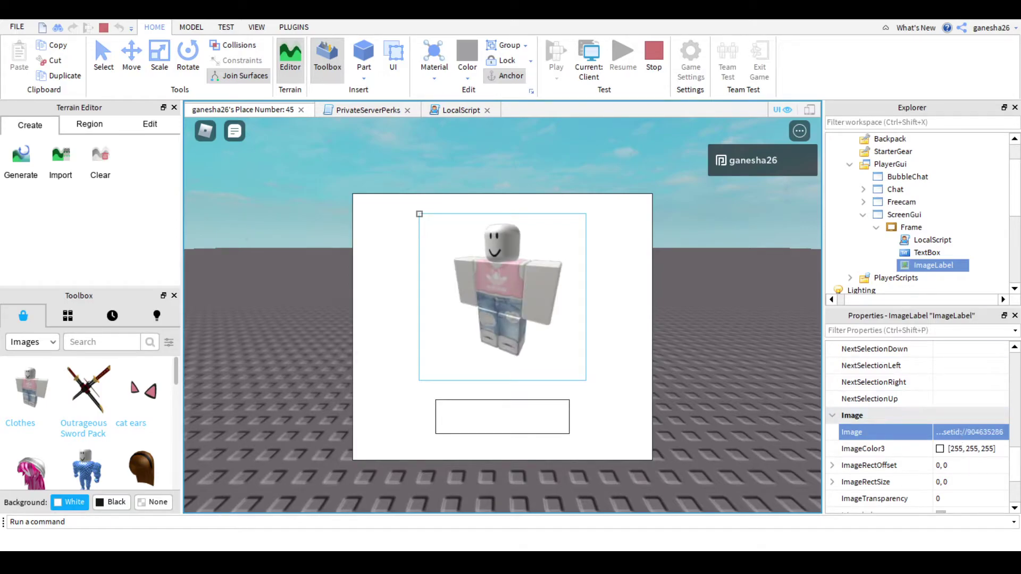
pyautogui.click(659, 58)
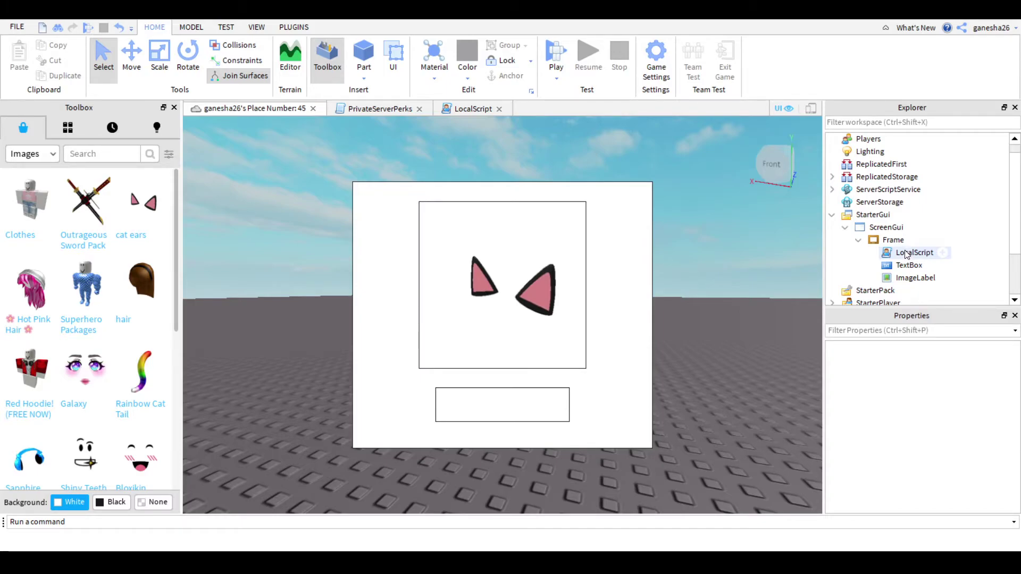
# - Write image.Image = text.Text inside the LocalScript's while loop
pyautogui.doubleClick(910, 254)
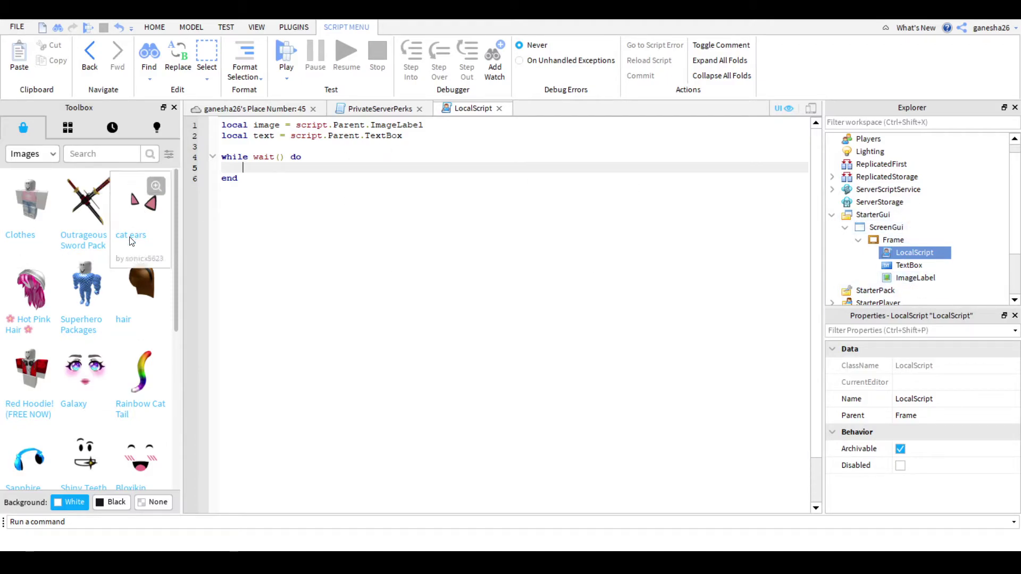
pyautogui.write('Im')
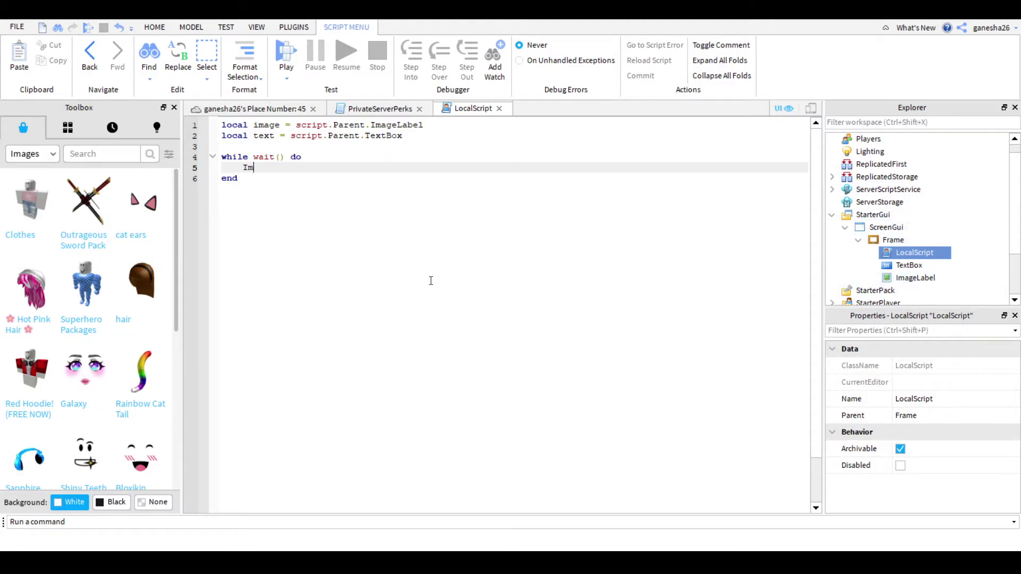
pyautogui.write(',')
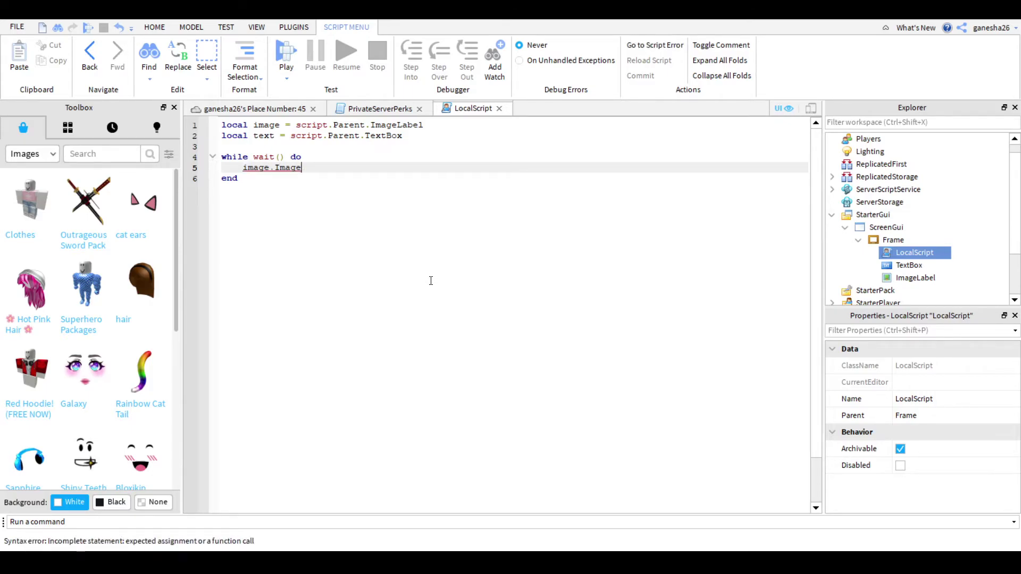
pyautogui.write(' = text')
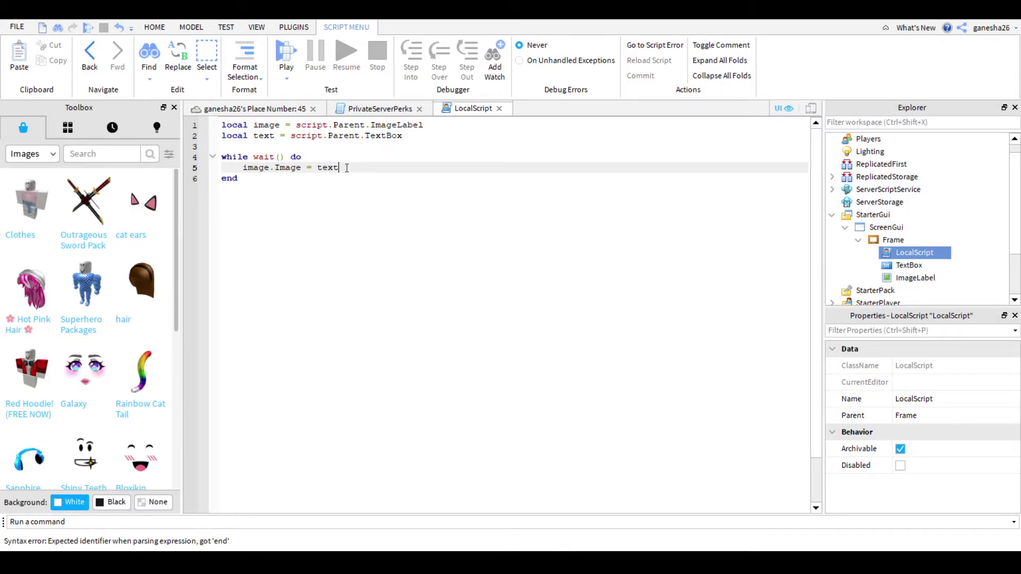
pyautogui.write('.')
pyautogui.press('BackSpace')
pyautogui.press('BackSpace')
pyautogui.press('BackSpace')
pyautogui.press('BackSpace')
pyautogui.press('BackSpace')
pyautogui.press('BackSpace')
pyautogui.write('.Tex')
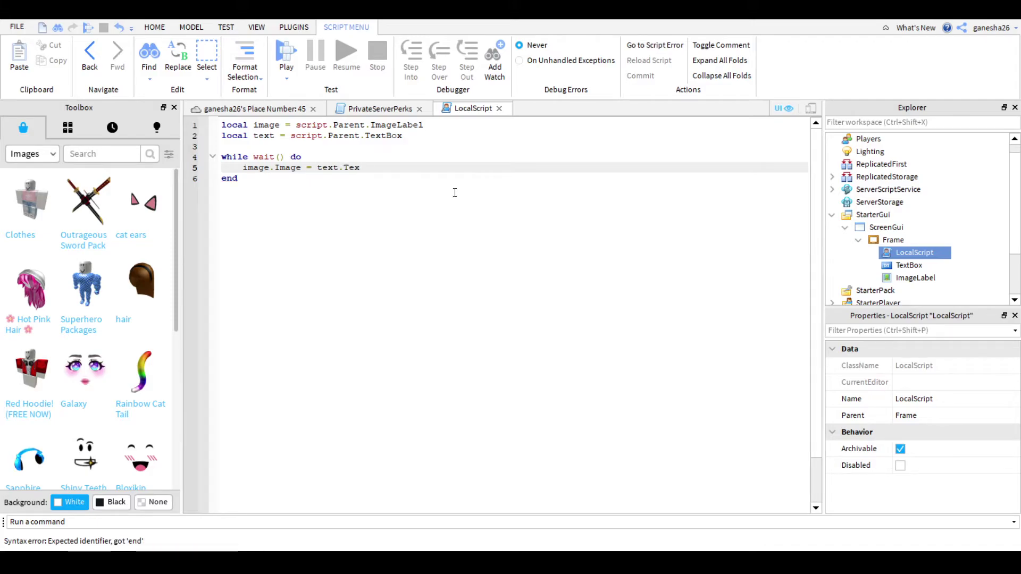
pyautogui.write('t')
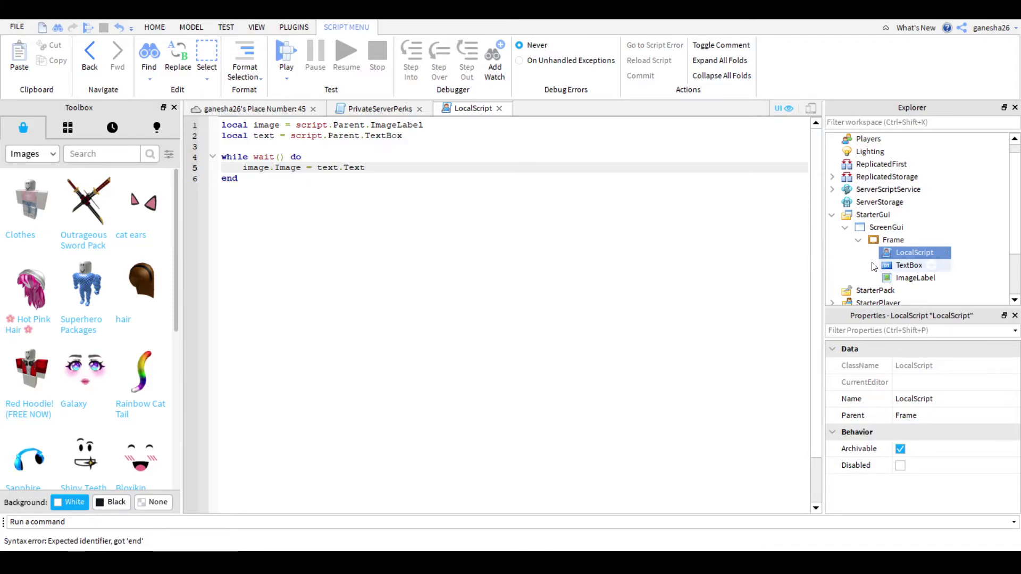
# - Set TextBox PlaceholderText to 'IMAGE ID', enable TextScaled, and reopen the LocalScript
pyautogui.click(894, 265)
pyautogui.scroll(-5, 982, 424)
pyautogui.scroll(-4, 977, 427)
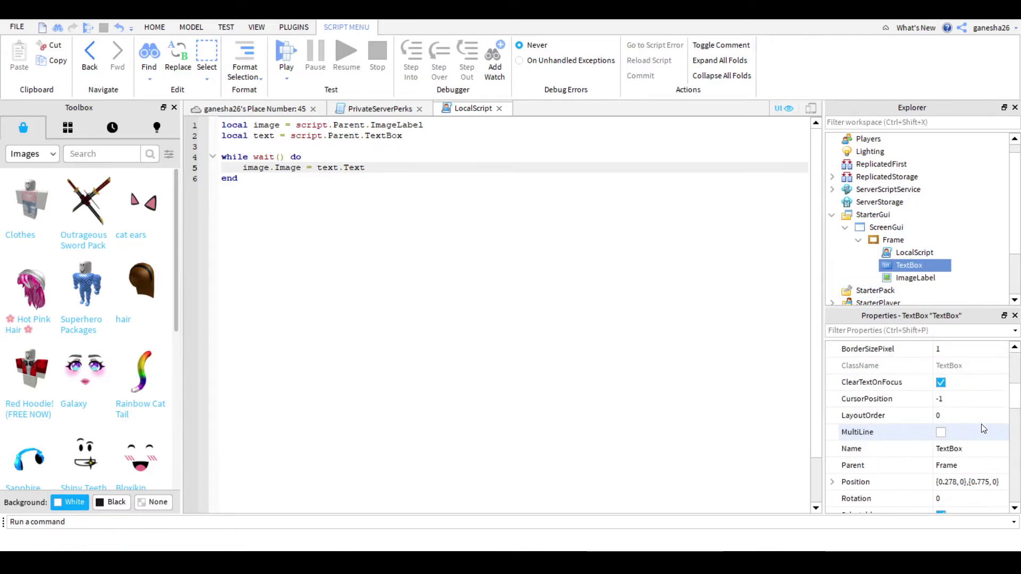
pyautogui.scroll(-3, 974, 429)
pyautogui.scroll(-4, 975, 425)
pyautogui.scroll(-3, 972, 425)
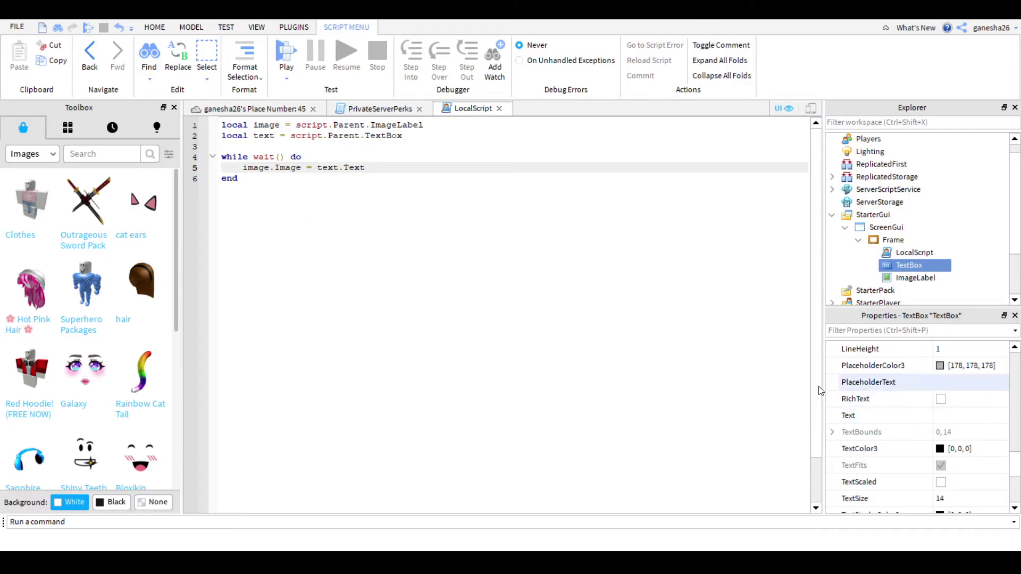
pyautogui.click(526, 347)
pyautogui.click(249, 107)
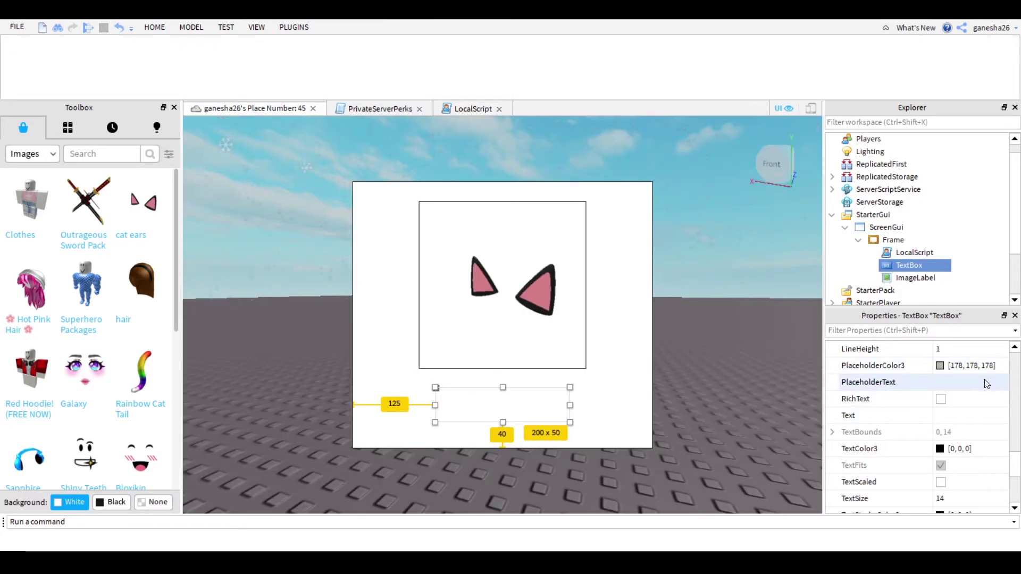
pyautogui.click(968, 382)
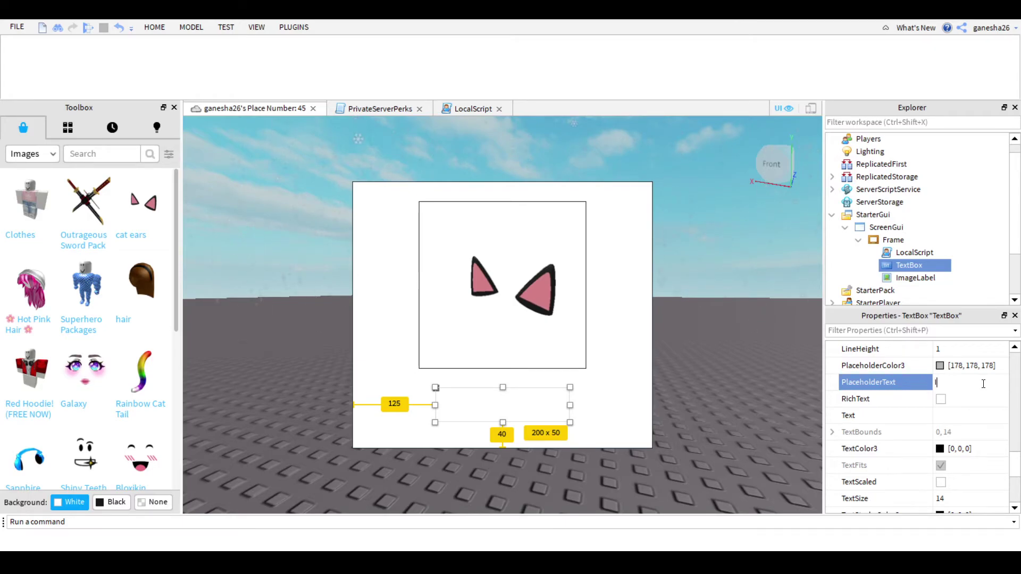
pyautogui.write('IMAGE ID')
pyautogui.press('Return')
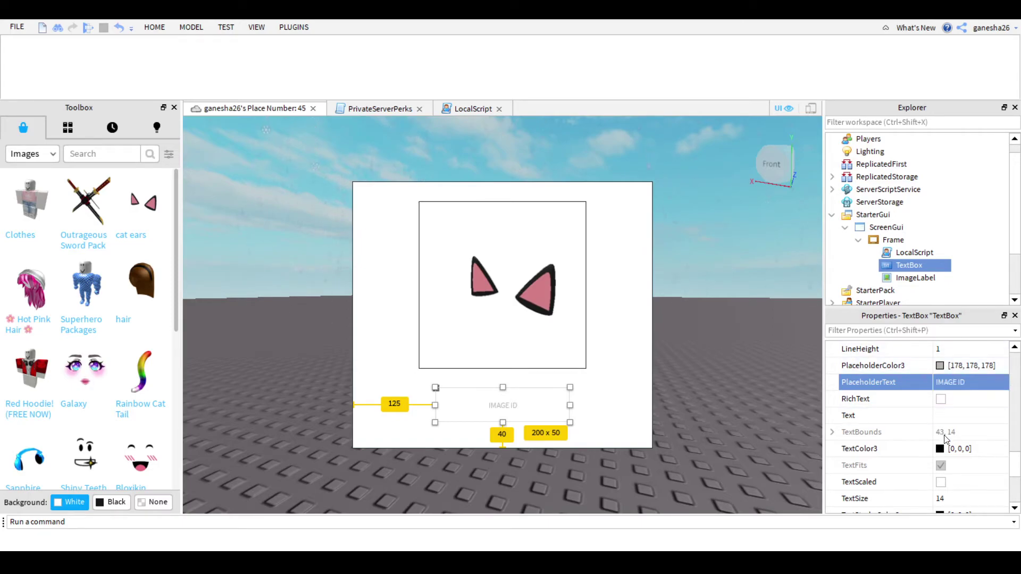
pyautogui.click(942, 481)
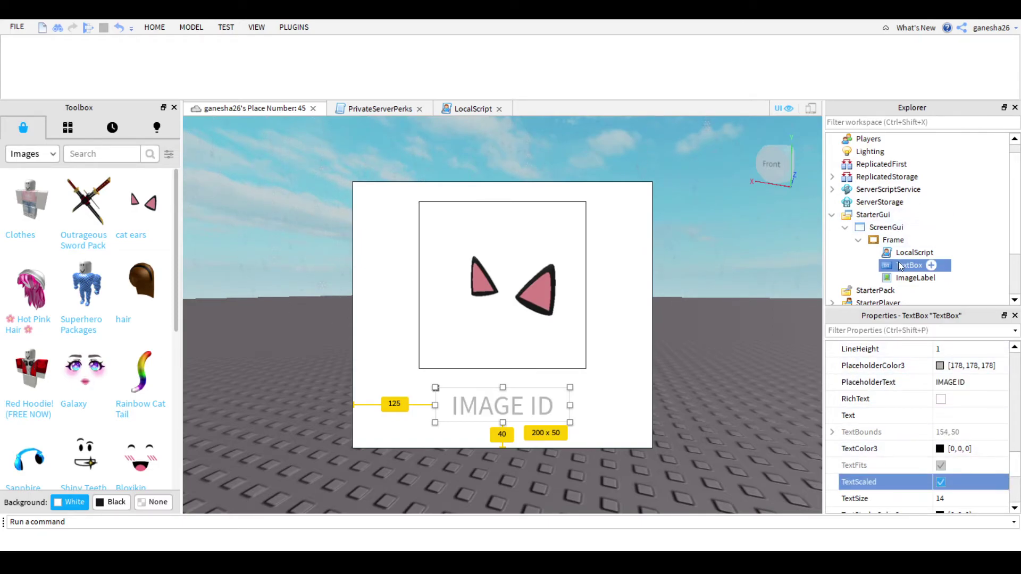
pyautogui.doubleClick(910, 252)
pyautogui.click(384, 167)
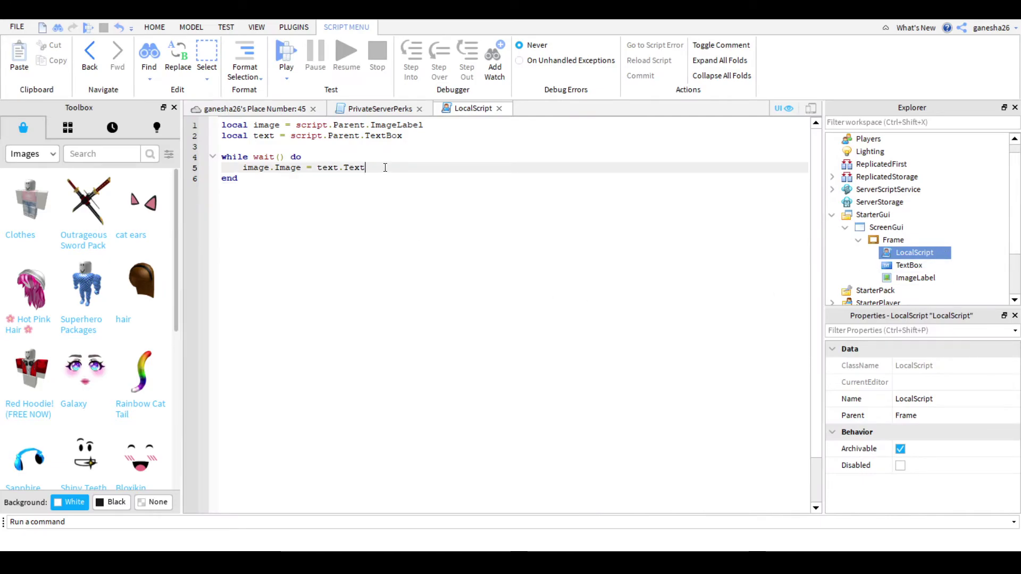
# - Start a playtest and paste decal ID 73737626 into the IMAGE ID box
pyautogui.click(255, 108)
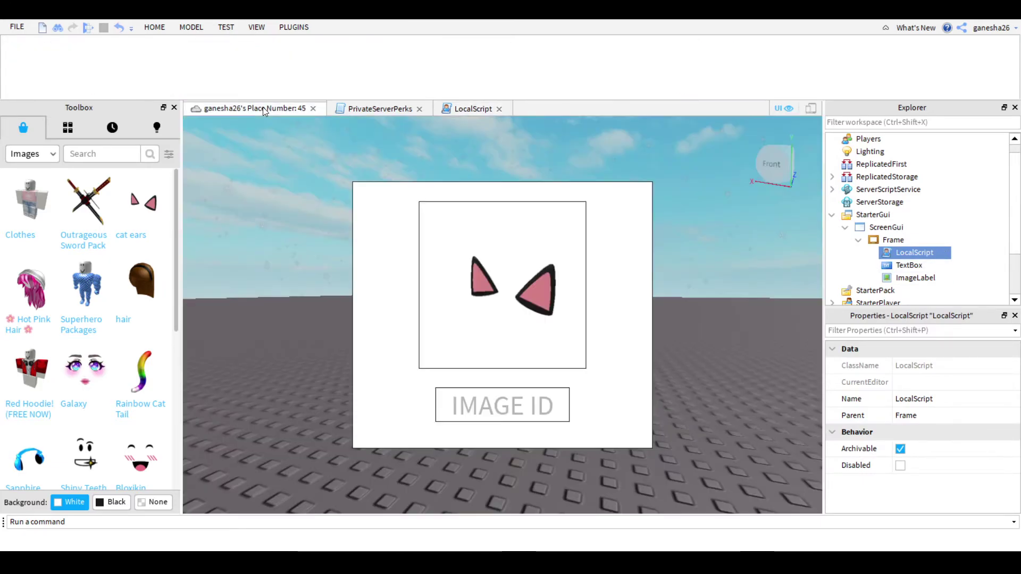
pyautogui.click(88, 27)
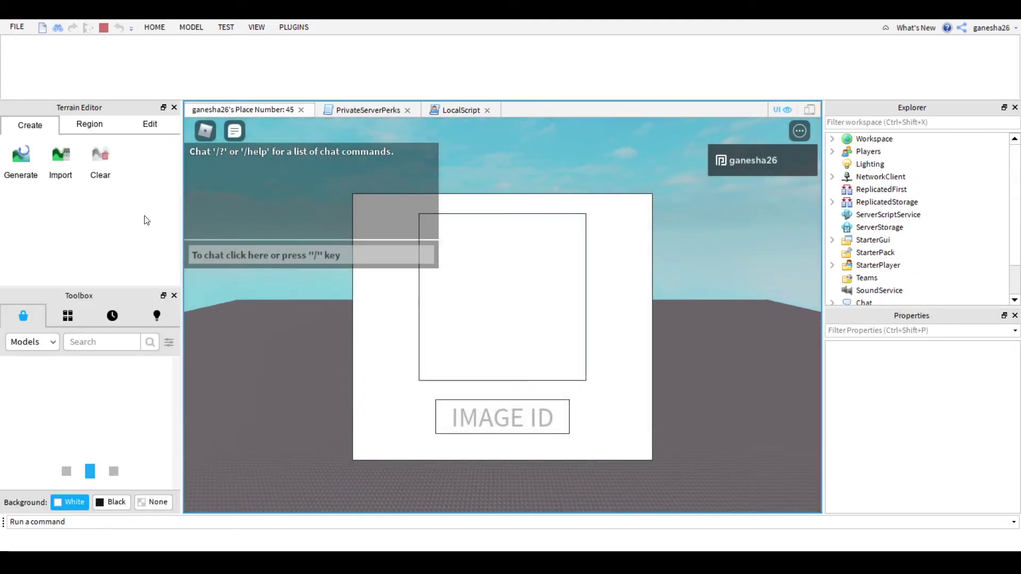
pyautogui.click(32, 341)
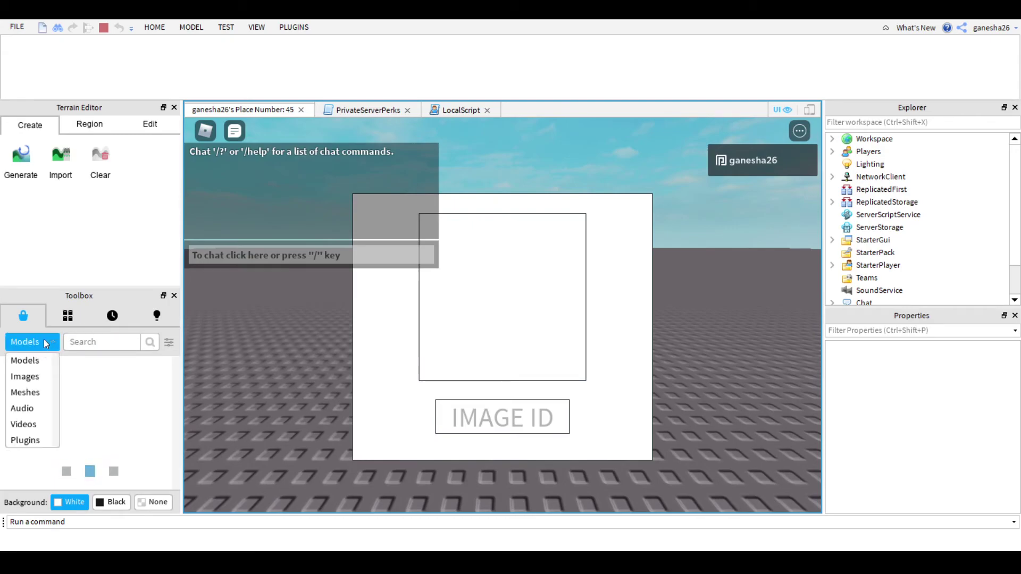
pyautogui.click(33, 381)
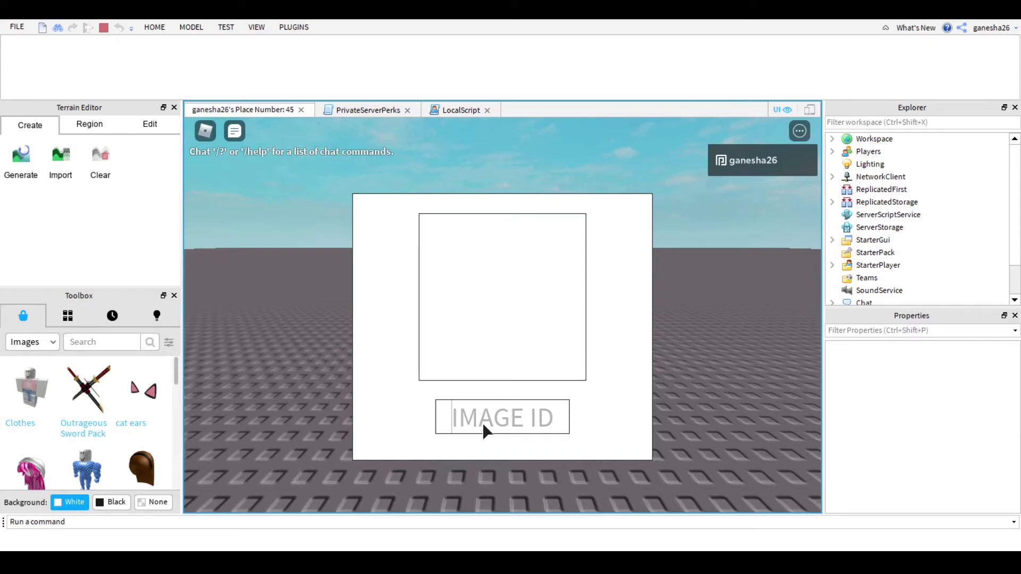
pyautogui.write('73737626')
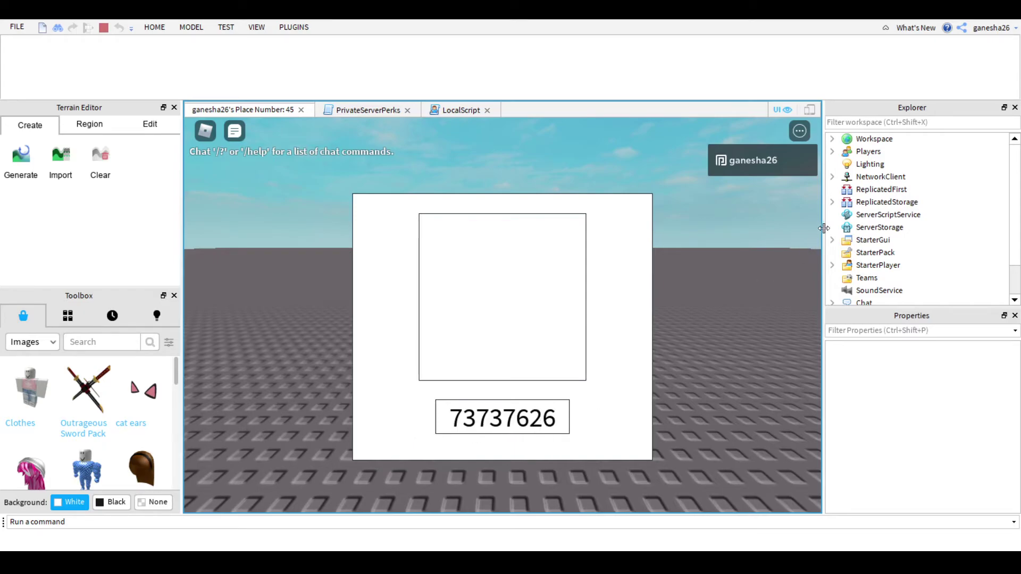
# - Find the running ImageLabel under PlayerGui > ScreenGui > Frame and inspect its Image value
pyautogui.click(832, 152)
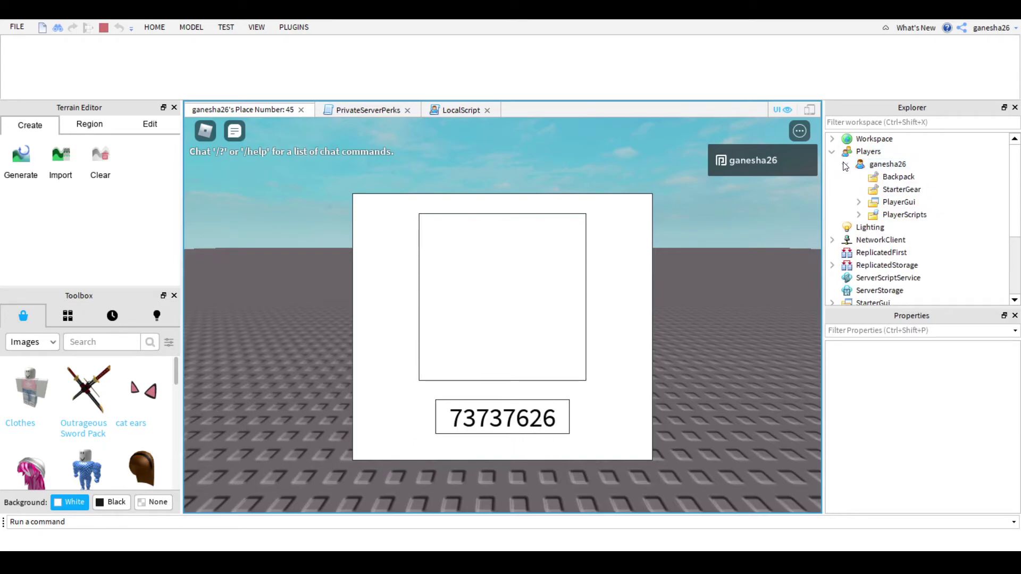
pyautogui.click(859, 215)
pyautogui.click(904, 214)
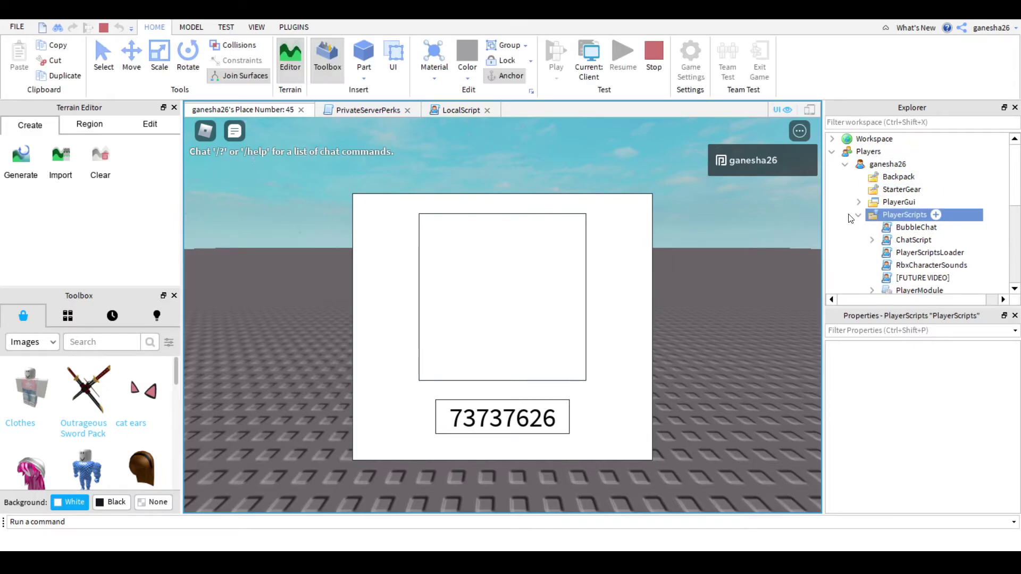
pyautogui.click(858, 215)
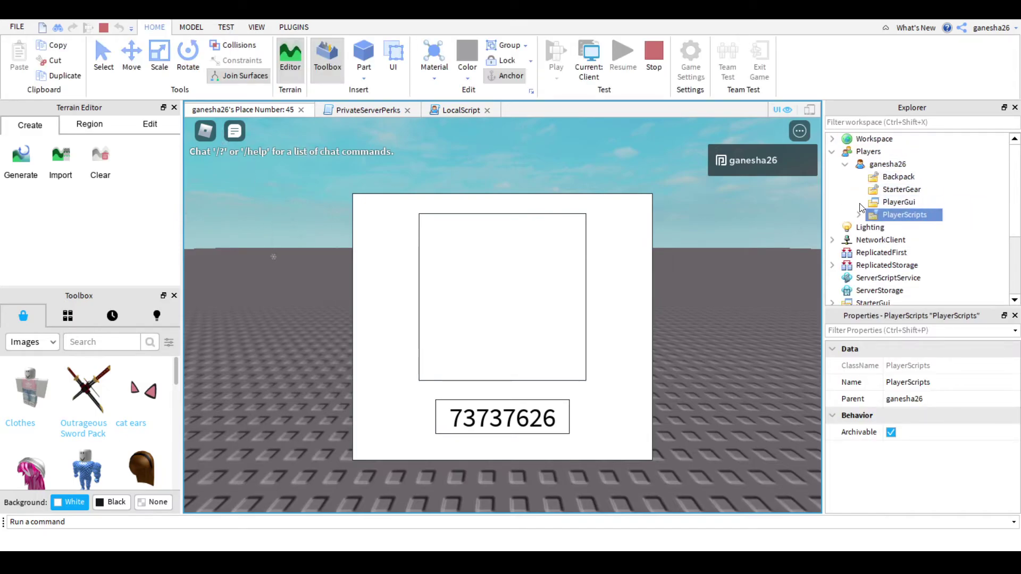
pyautogui.click(858, 202)
pyautogui.click(871, 252)
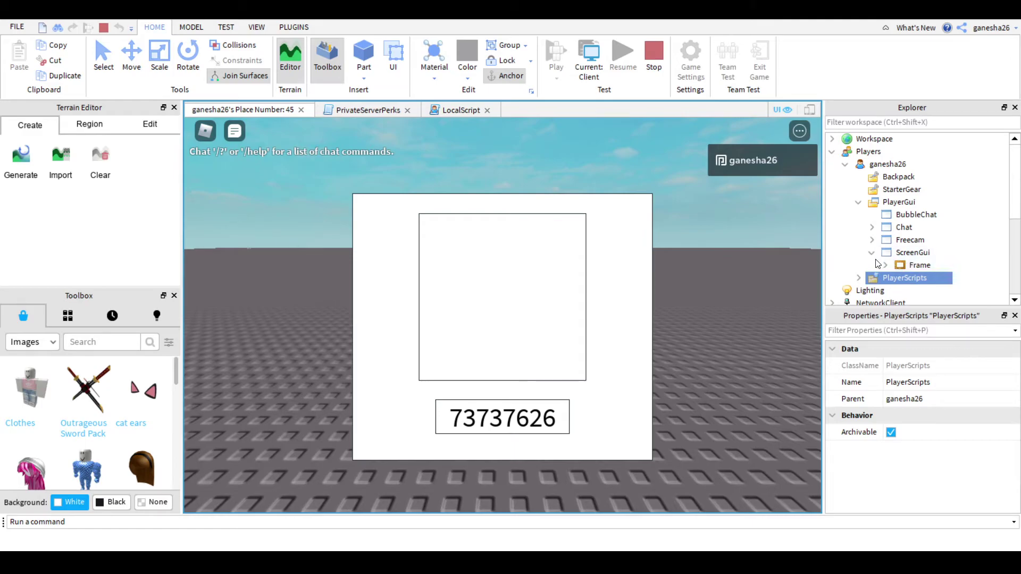
pyautogui.click(885, 265)
pyautogui.scroll(-1, 917, 264)
pyautogui.click(930, 264)
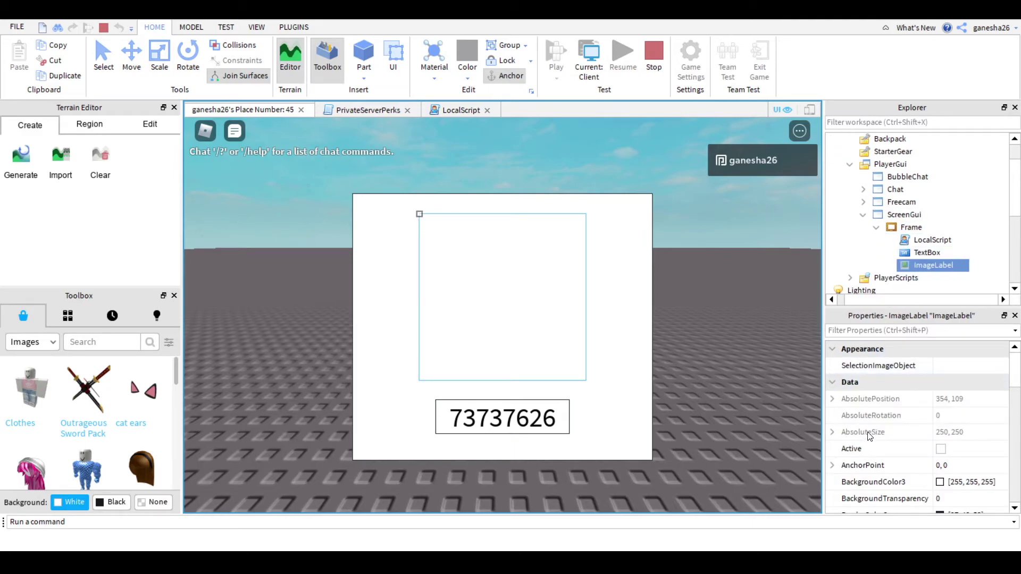
pyautogui.scroll(-5, 970, 431)
pyautogui.scroll(-3, 971, 431)
pyautogui.click(974, 431)
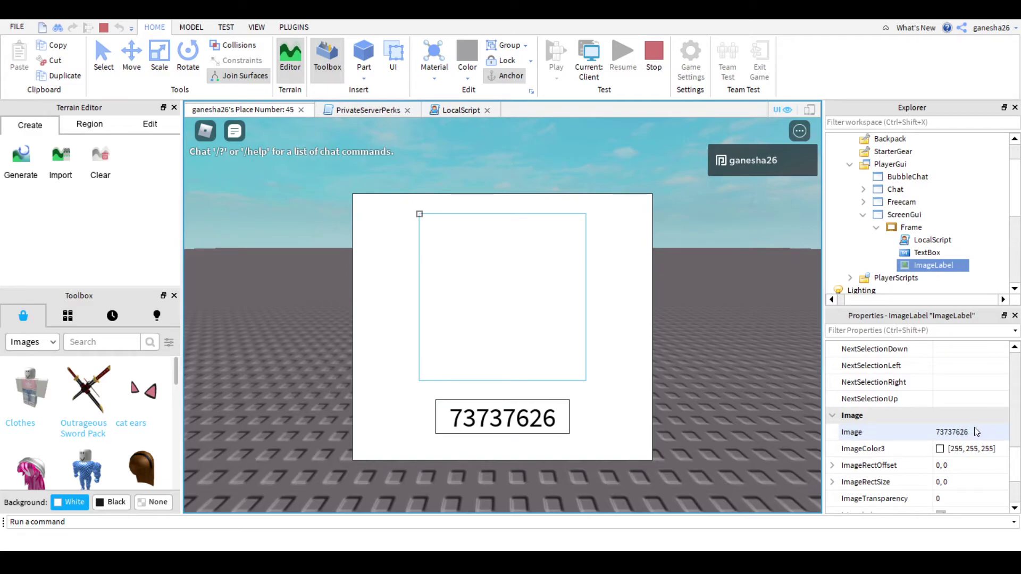
pyautogui.click(922, 432)
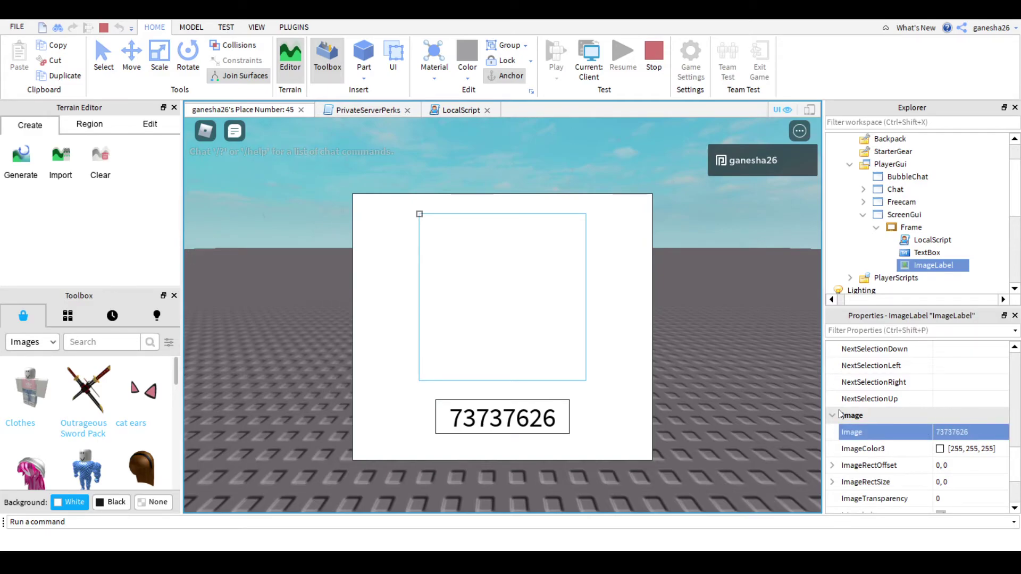
pyautogui.press('Return')
pyautogui.click(650, 54)
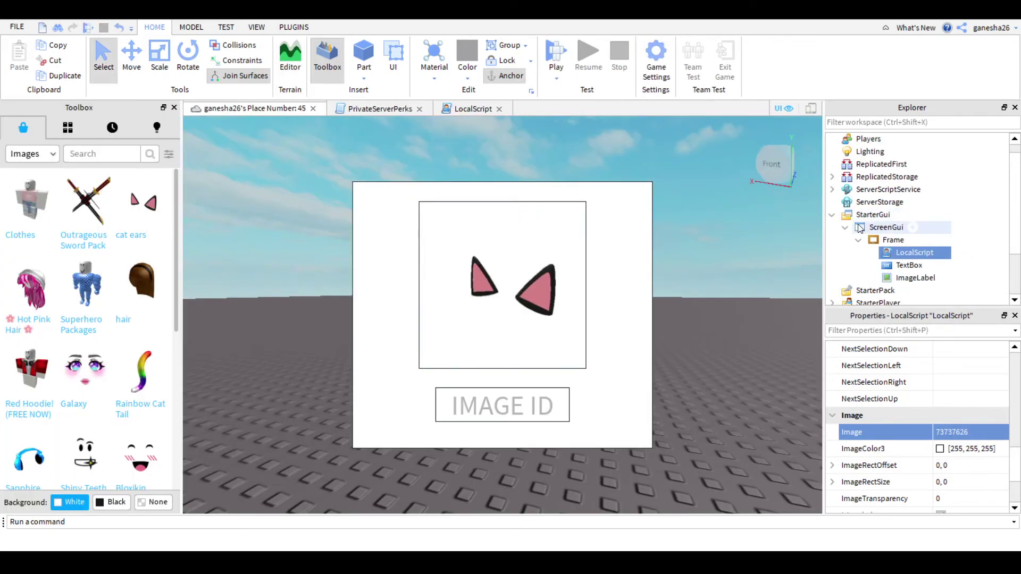
pyautogui.doubleClick(914, 252)
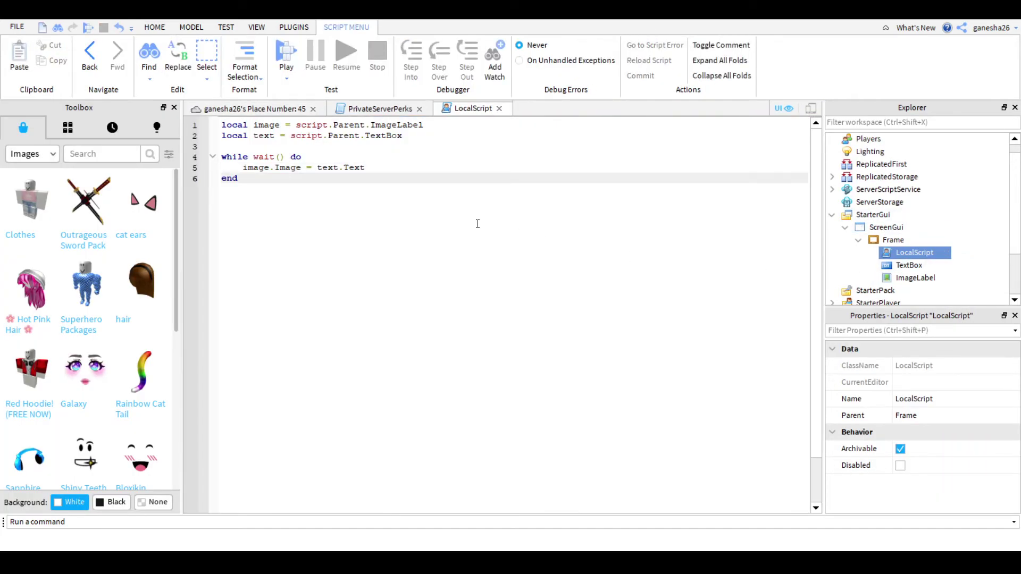
pyautogui.click(255, 108)
pyautogui.click(915, 278)
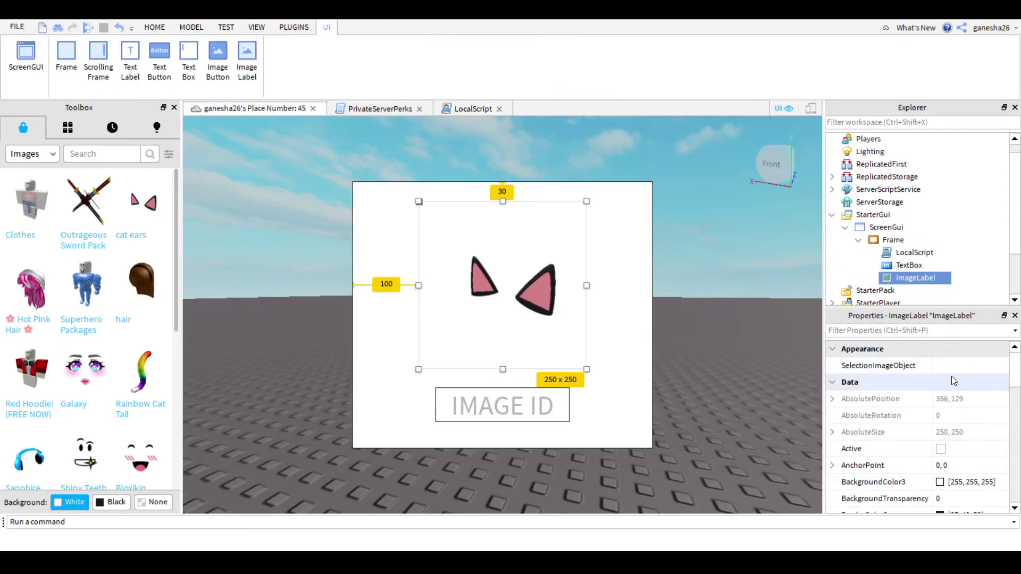
pyautogui.scroll(-6, 989, 426)
pyautogui.click(986, 431)
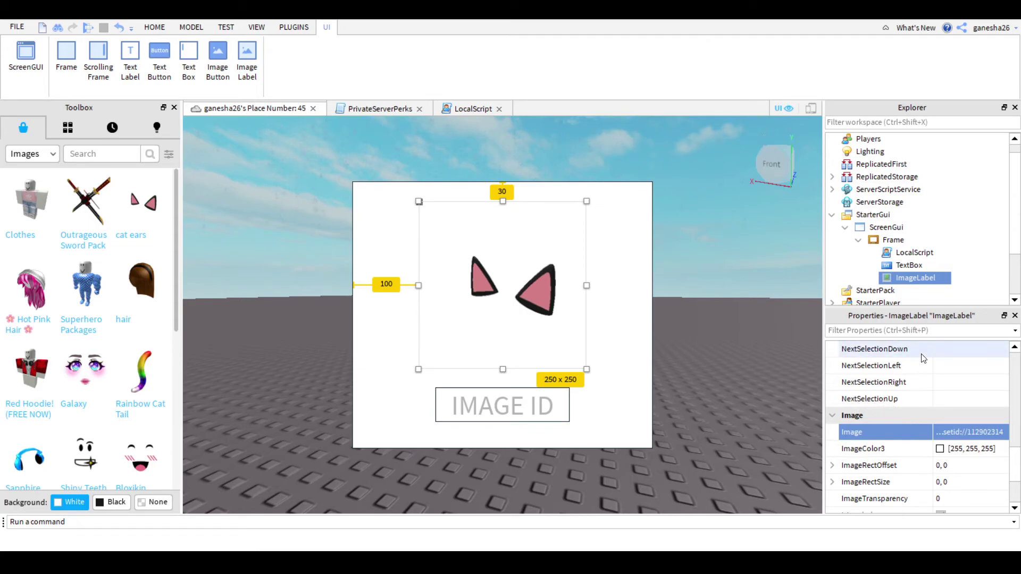
# - Change LocalScript line 5 to "rbxassetid://" .. text.Text, then start a playtest with F5
pyautogui.doubleClick(914, 252)
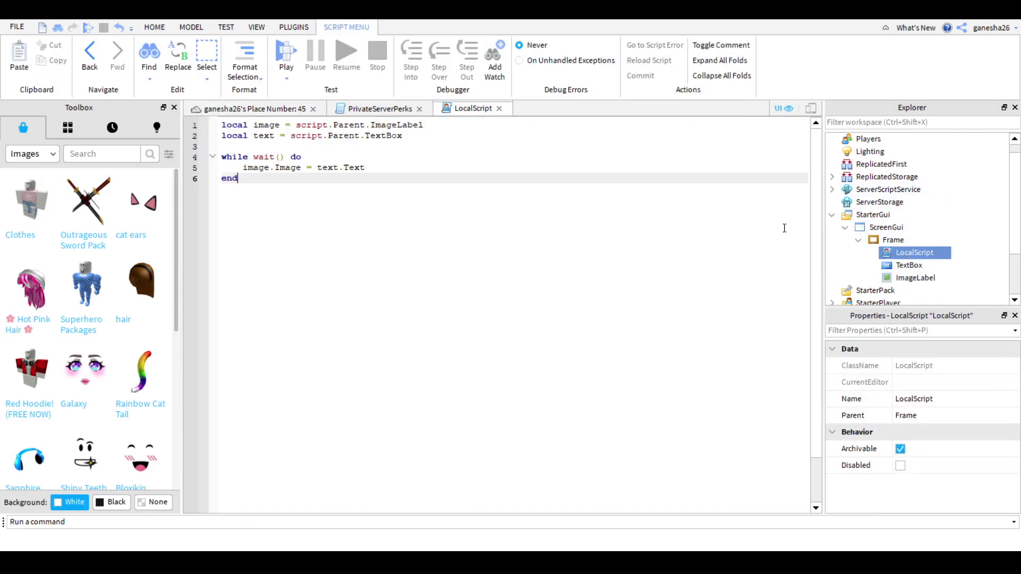
pyautogui.click(317, 167)
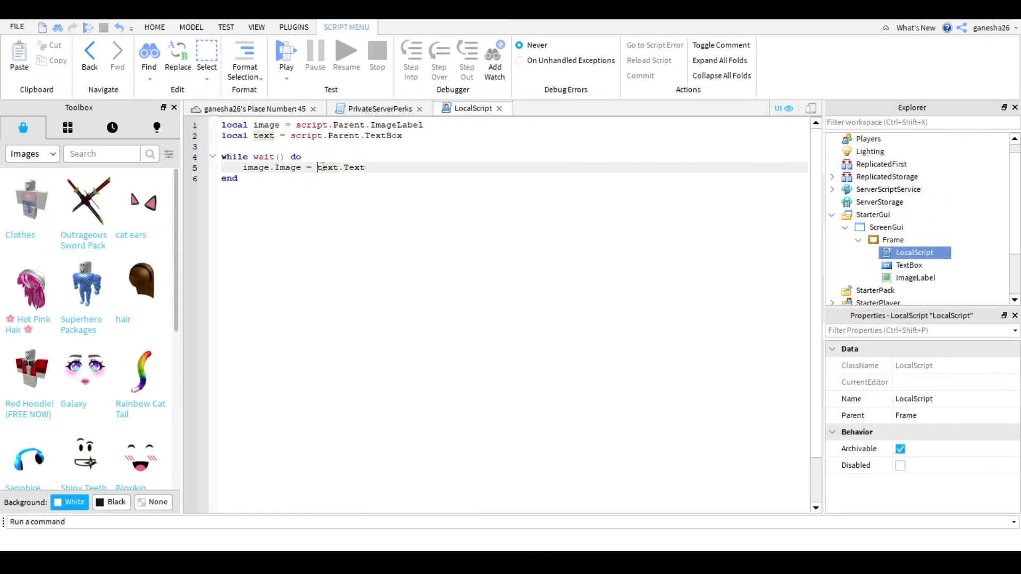
pyautogui.click(369, 167)
pyautogui.press('BackSpace')
pyautogui.press('BackSpace')
pyautogui.press('BackSpace')
pyautogui.write('""')
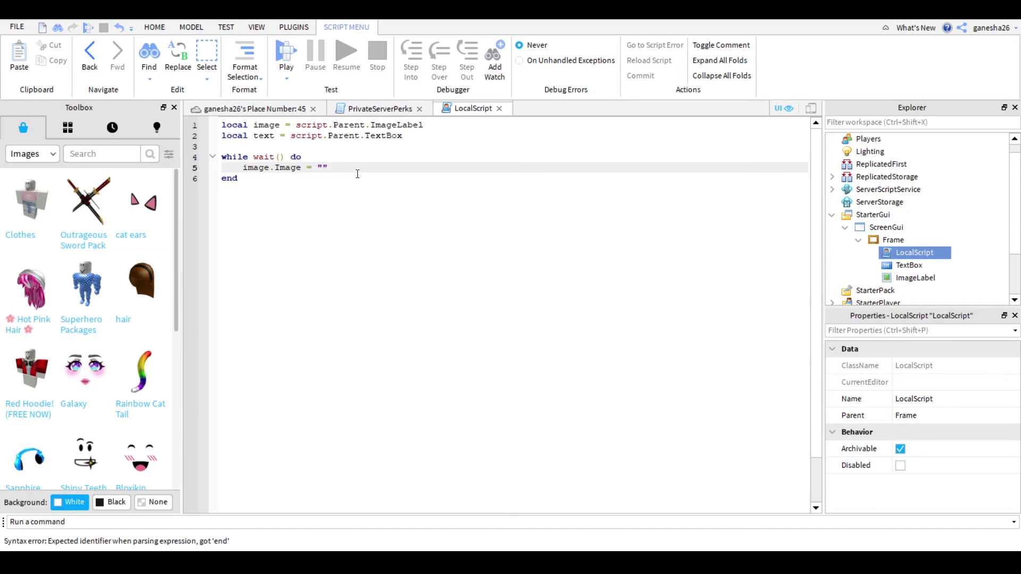
pyautogui.write('rbxassetid://')
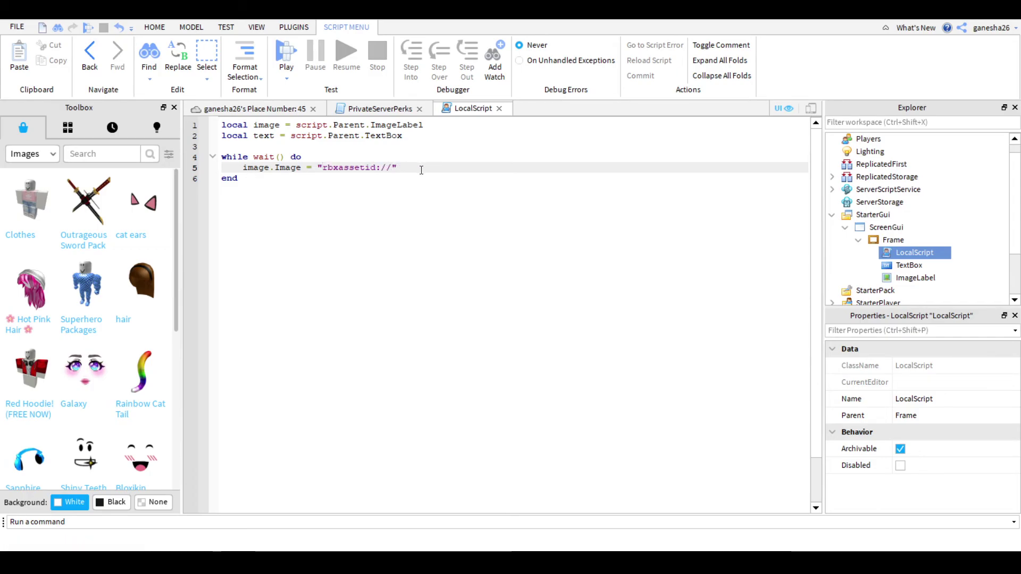
pyautogui.press('BackSpace')
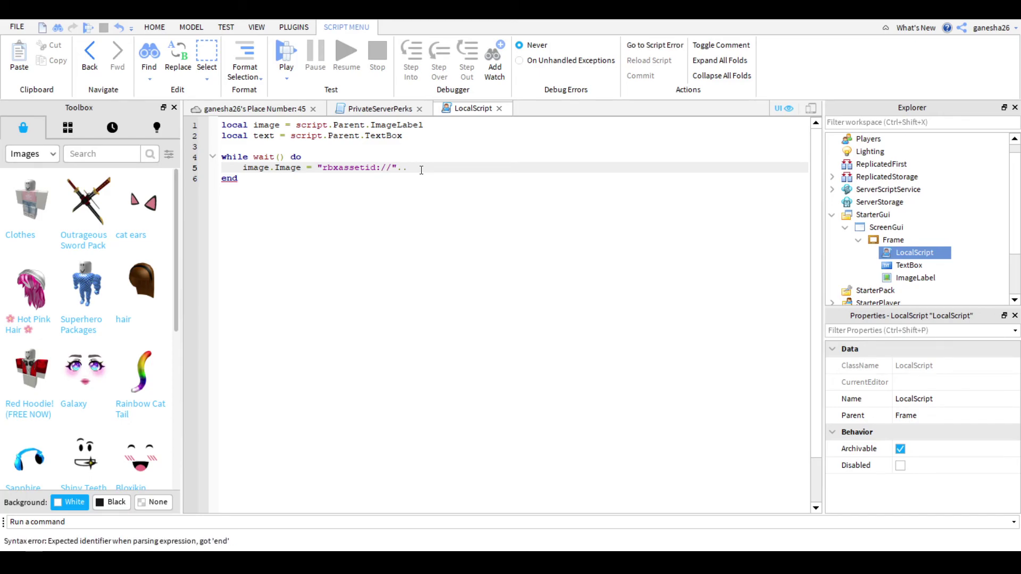
pyautogui.write(' text')
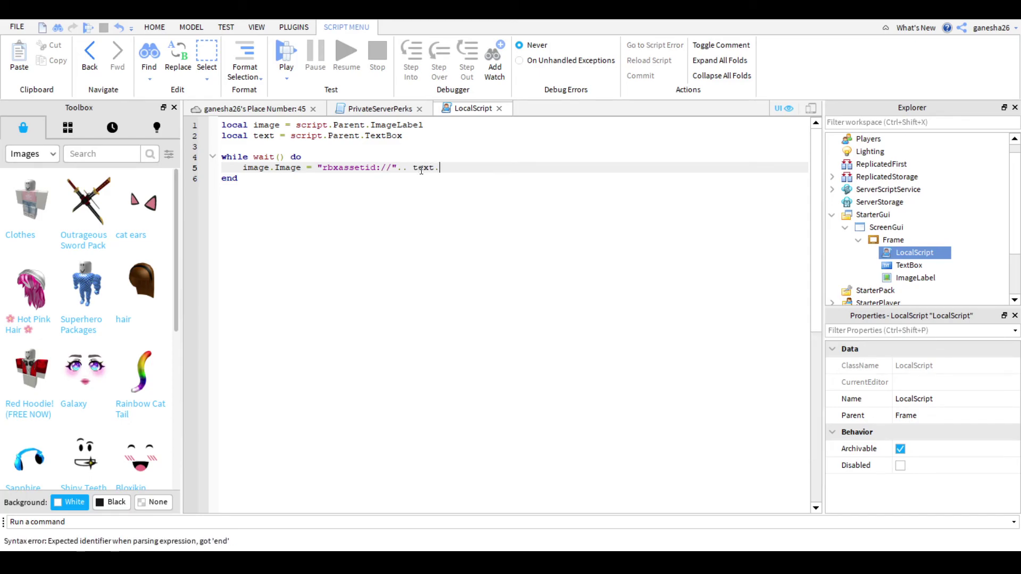
pyautogui.write('.Text')
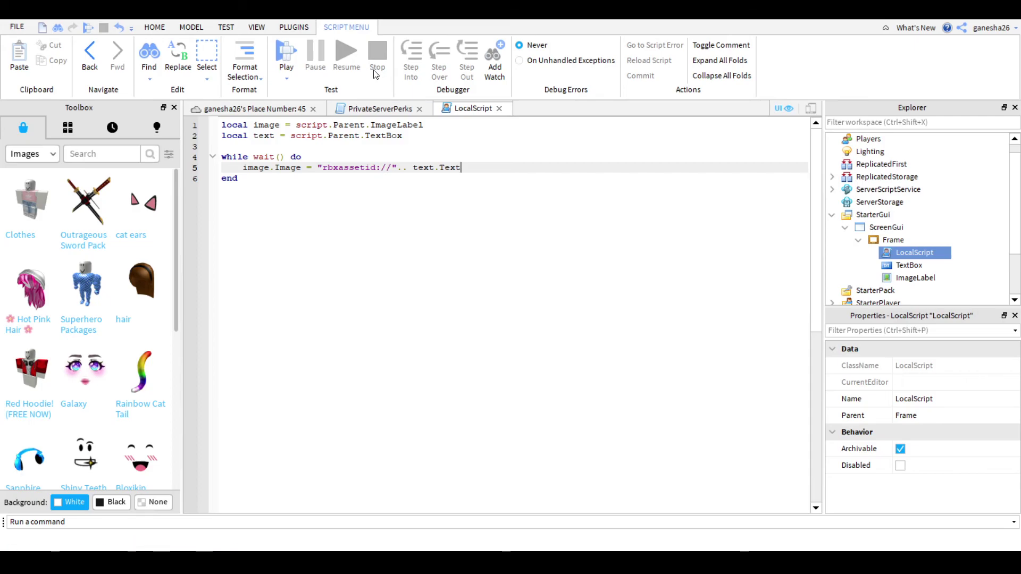
pyautogui.press('F5')
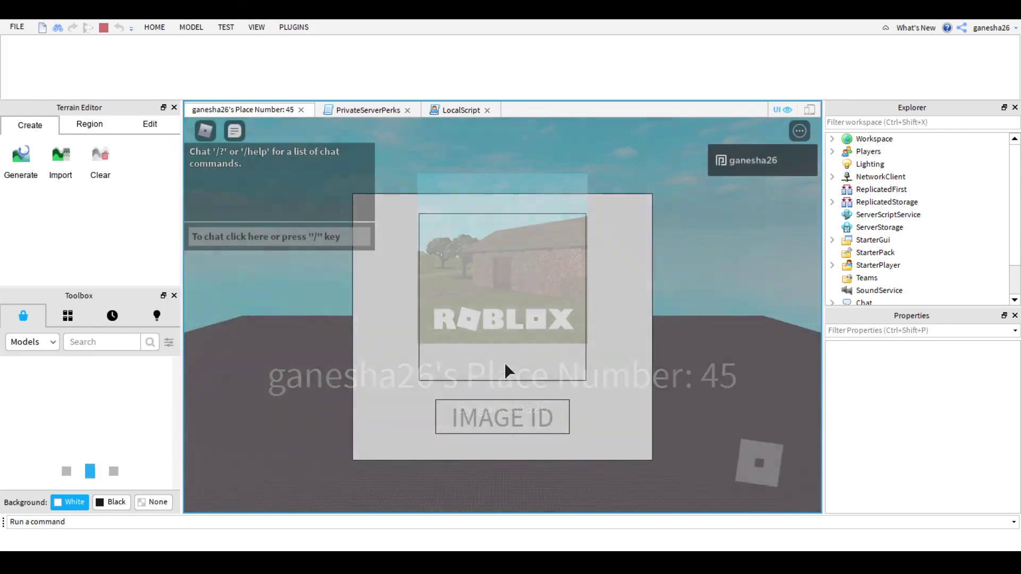
# - Paste cat ears decal ID 112902314 into the IMAGE ID box, then erase it
pyautogui.click(505, 407)
pyautogui.write('rbxassetid://')
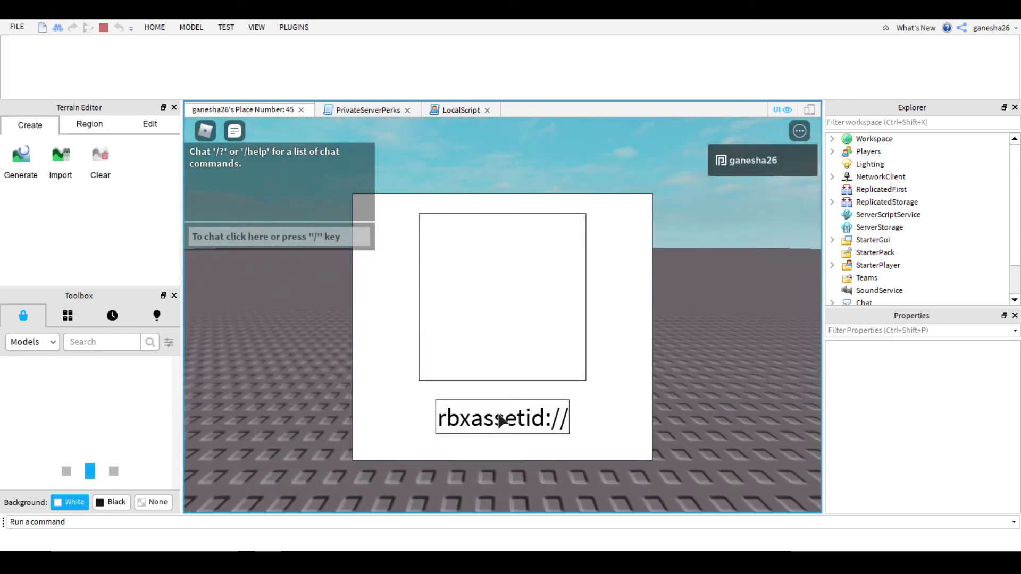
pyautogui.press('BackSpace')
pyautogui.press('BackSpace')
pyautogui.press('BackSpace')
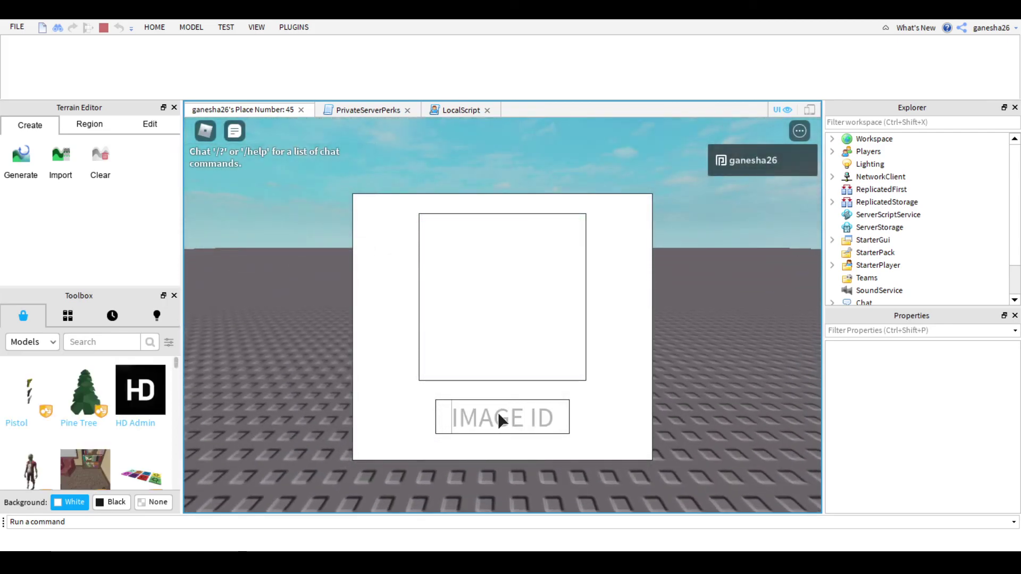
pyautogui.click(42, 343)
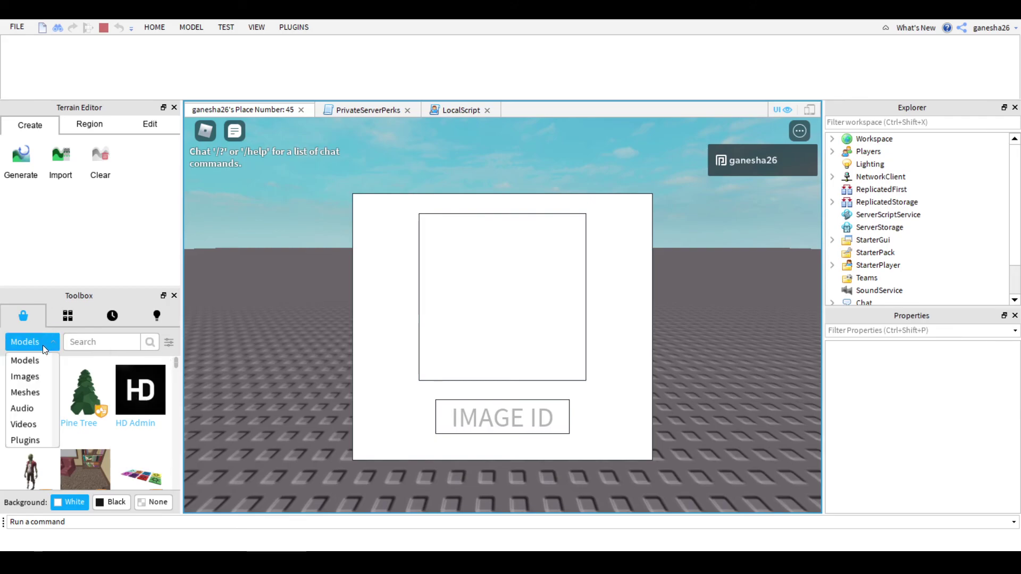
pyautogui.click(25, 376)
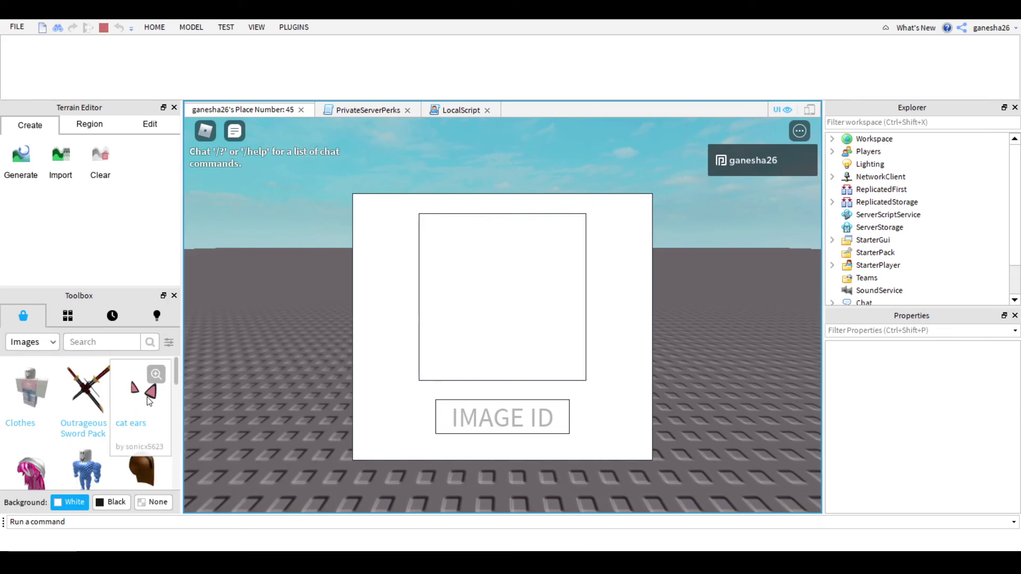
pyautogui.click(496, 428)
pyautogui.write('112902314')
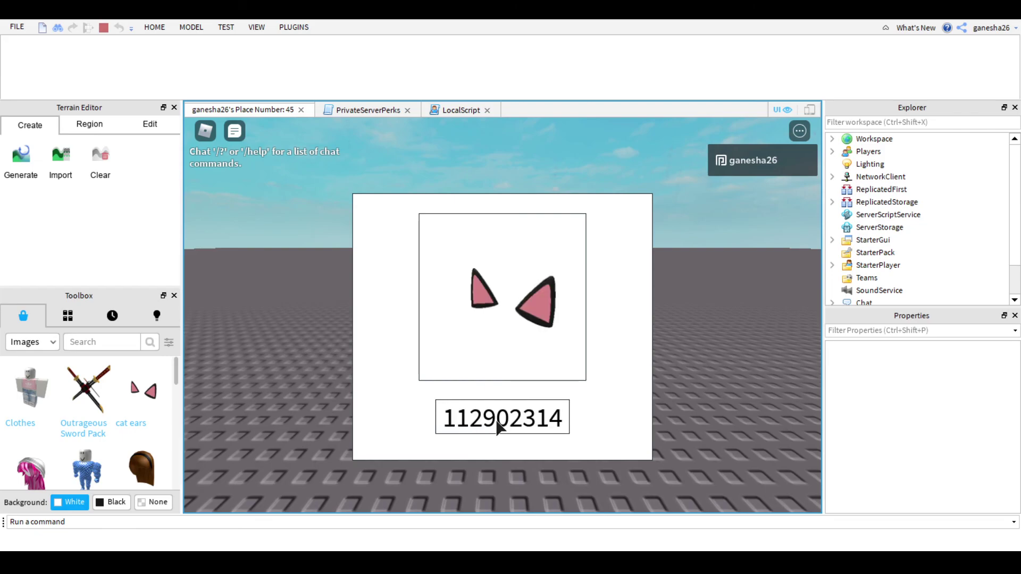
pyautogui.press('BackSpace')
pyautogui.press('BackSpace')
pyautogui.press('BackSpace')
pyautogui.press('BackSpace')
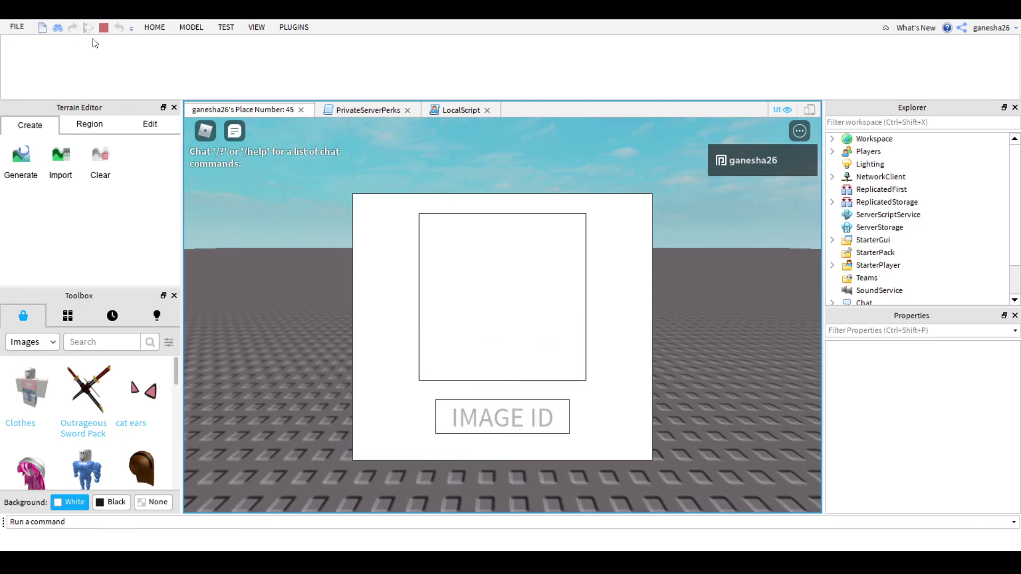
# - Stop the playtest, deselect, and tilt the viewport camera downward
pyautogui.click(104, 28)
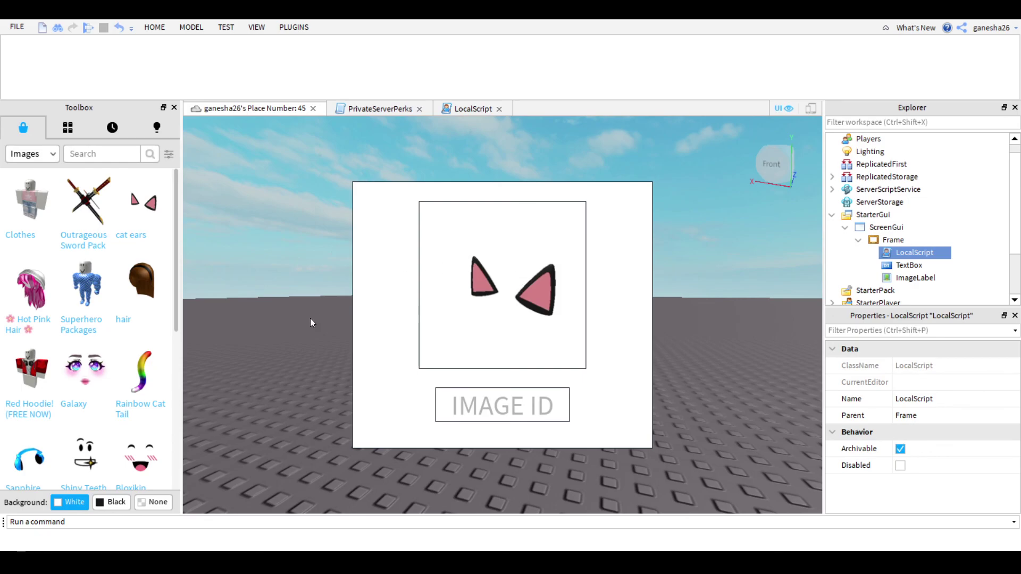
pyautogui.click(307, 318)
pyautogui.moveTo(307, 317); pyautogui.dragTo(320, 342, button='right')
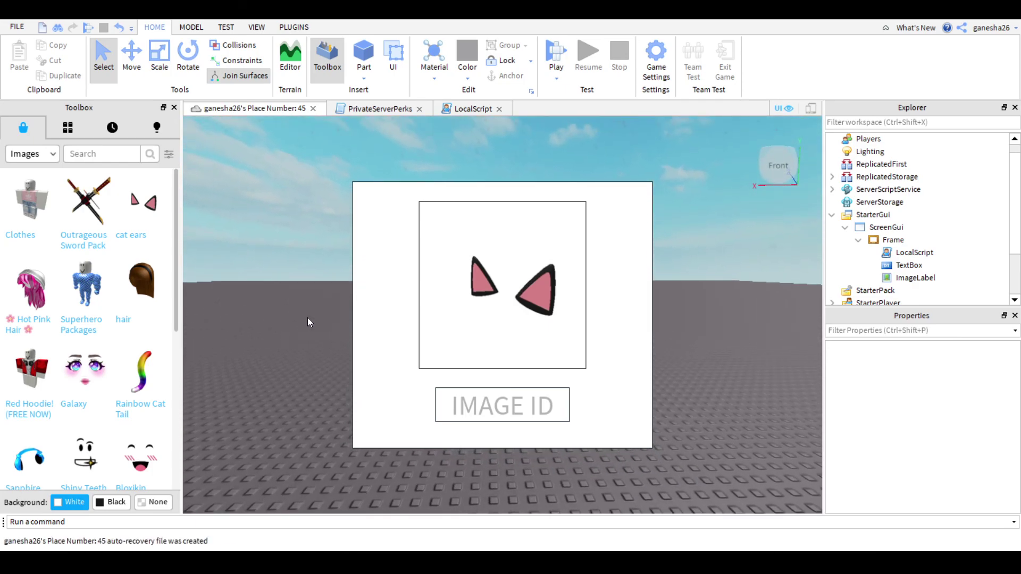